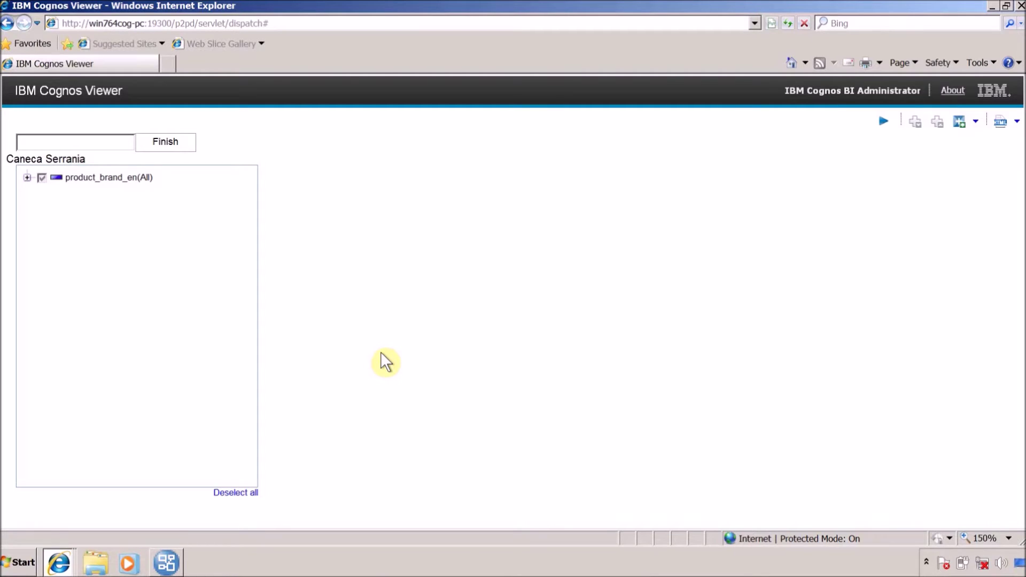
- Filter the product tree prompt by the search text "Beg"
click(48, 140)
text(Beg)
click(38, 176)
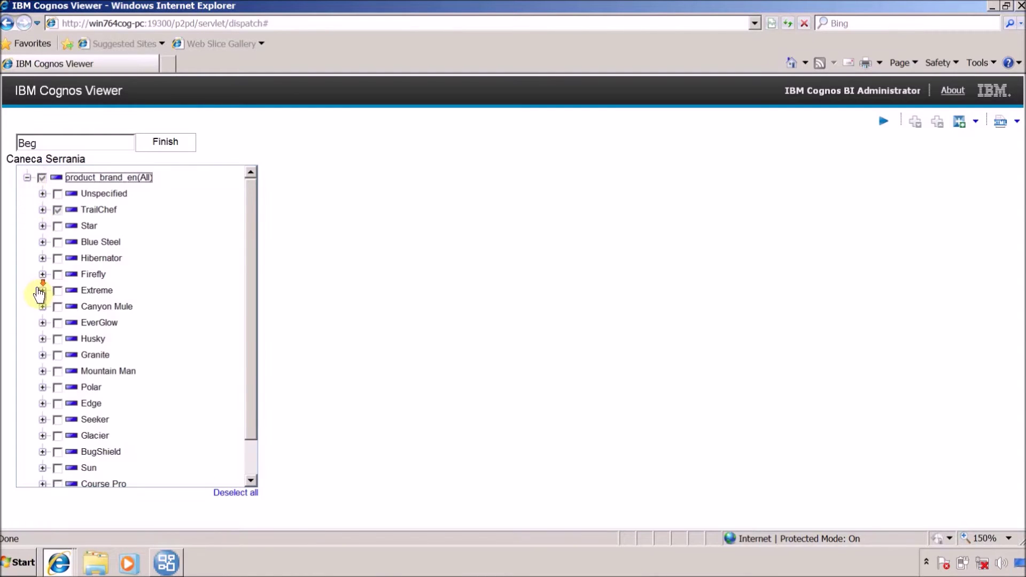
scroll(39, 291, down, 1)
drag(38, 141, 12, 139)
click(155, 141)
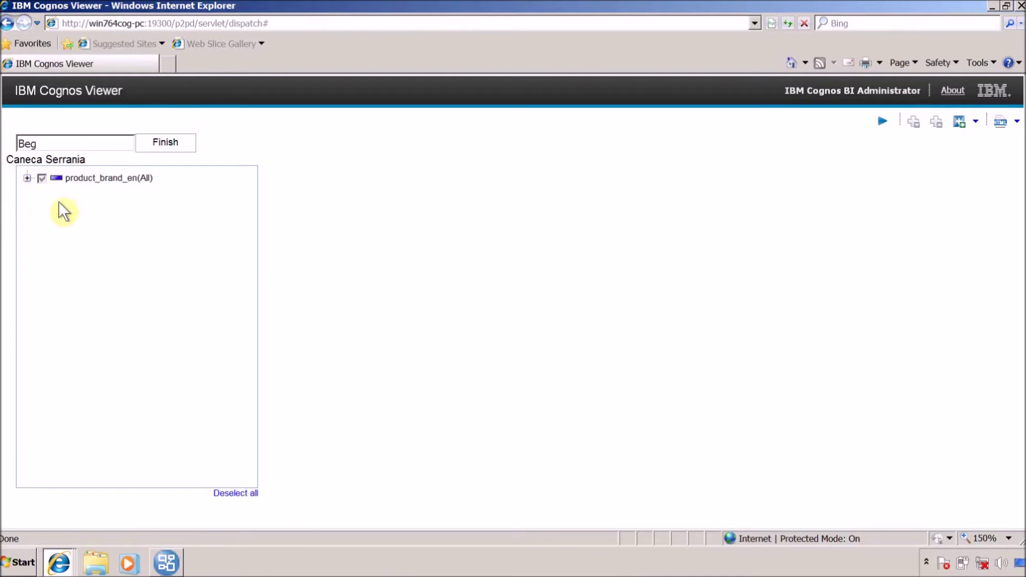
- Expand the filtered tree and its TrailChef, Extreme, Canyon Mule, Granite and Course Pro brands to examine the matching products
click(26, 180)
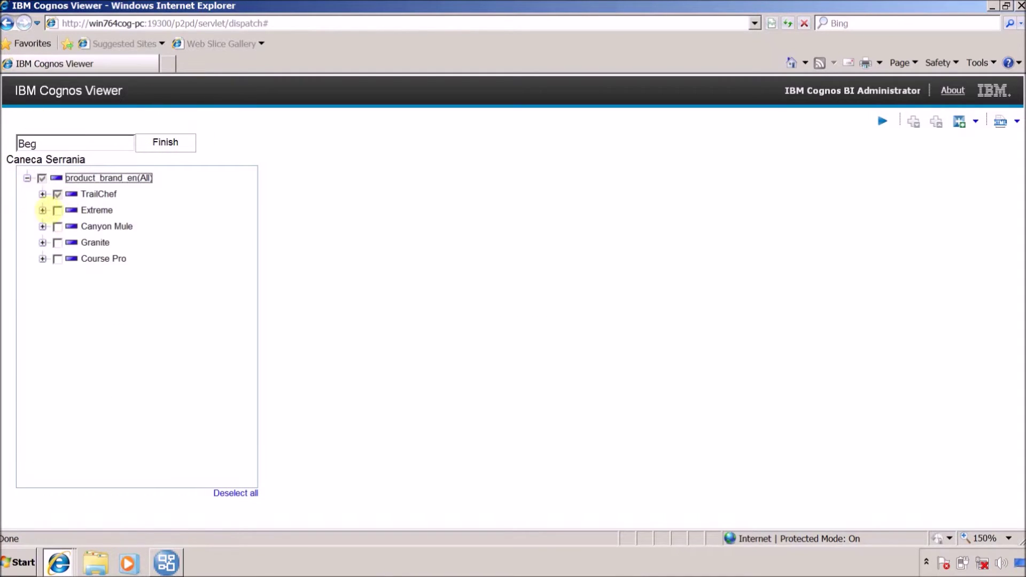
click(42, 195)
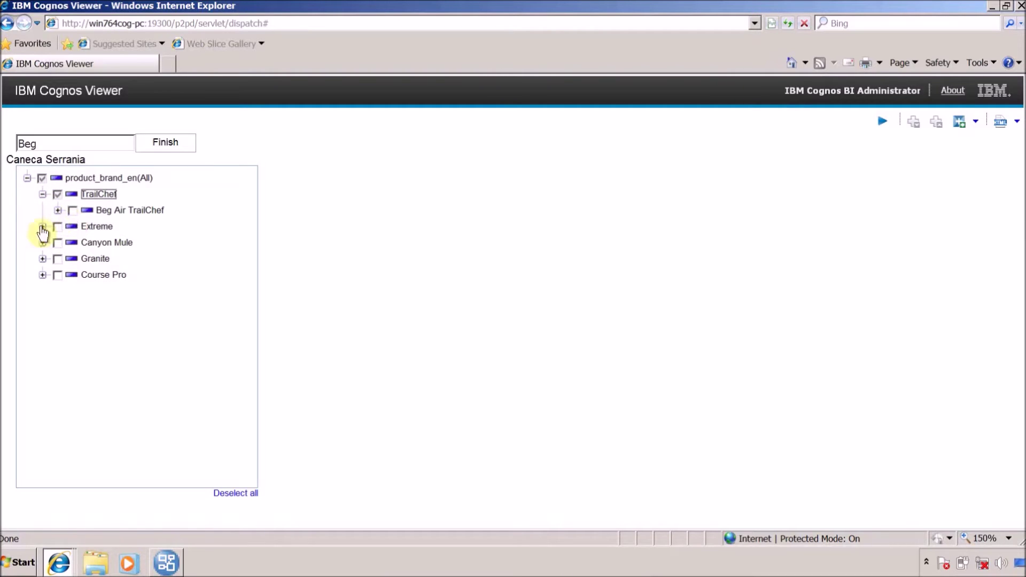
click(42, 226)
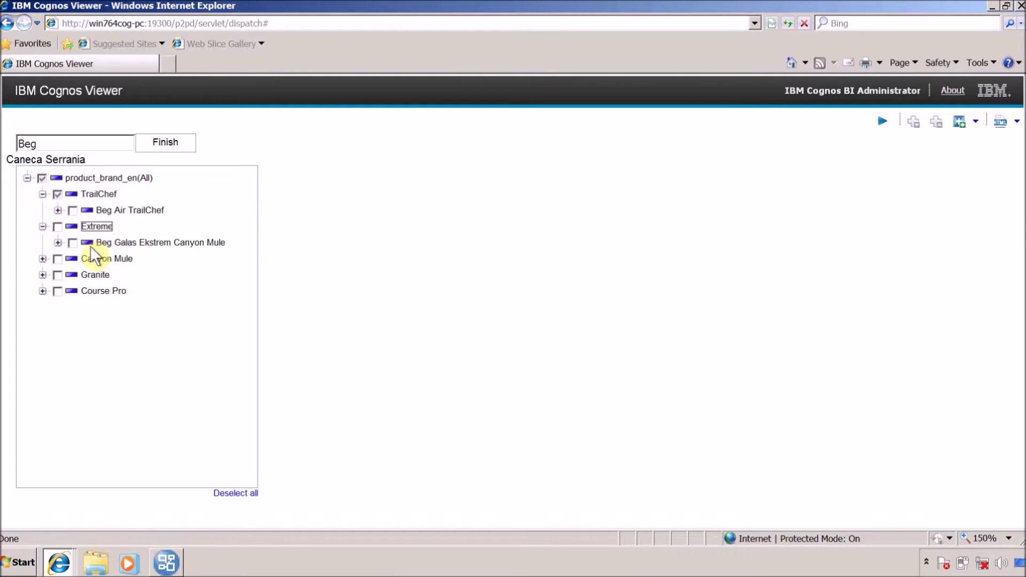
click(42, 258)
click(42, 324)
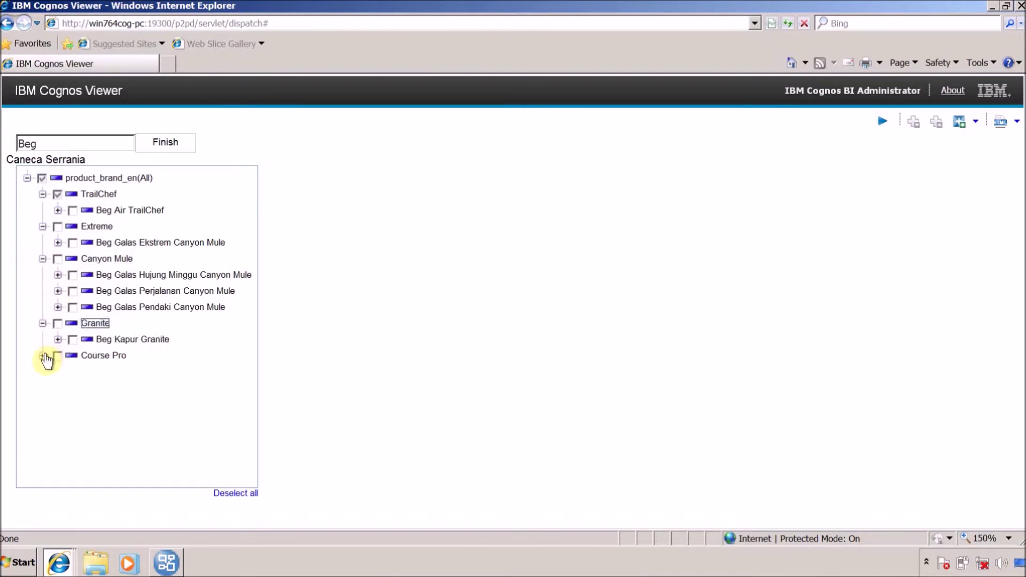
click(43, 356)
- Replace the product search text with "Trac" and apply the filter to the tree
drag(46, 143, 21, 143)
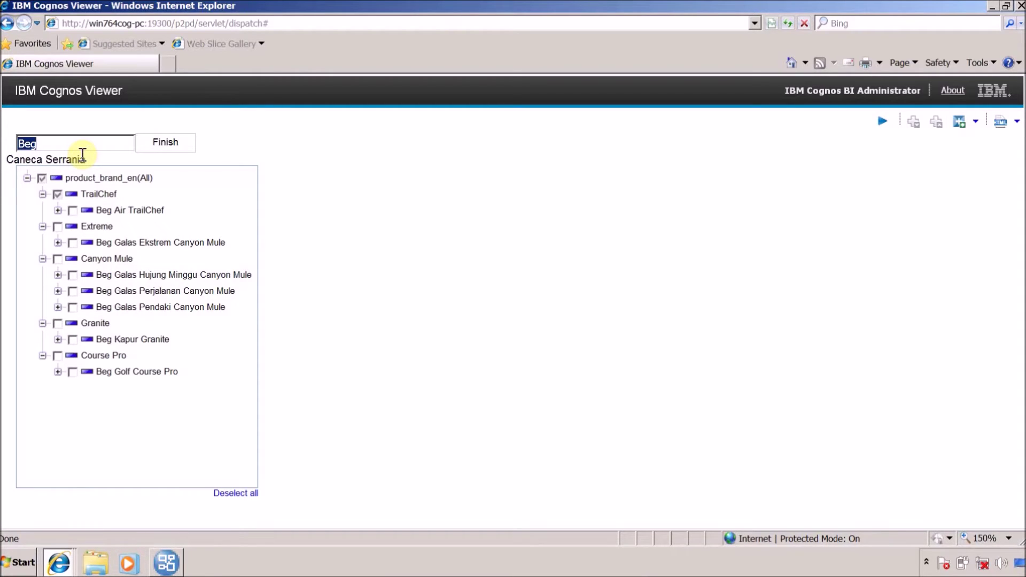
text(Trac)
click(171, 142)
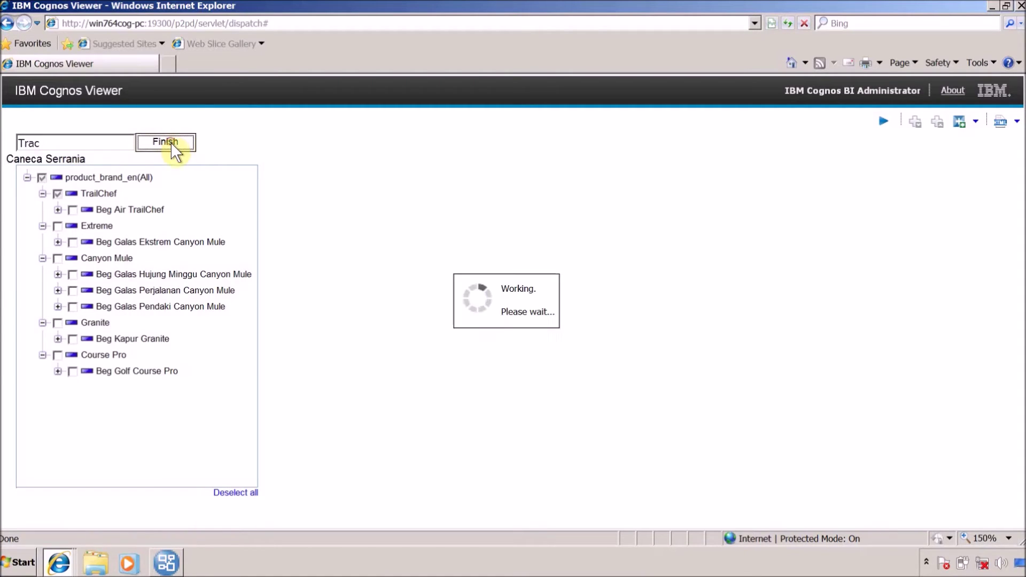
- Filter the product tree by the search text "Pen" instead
double_click(18, 142)
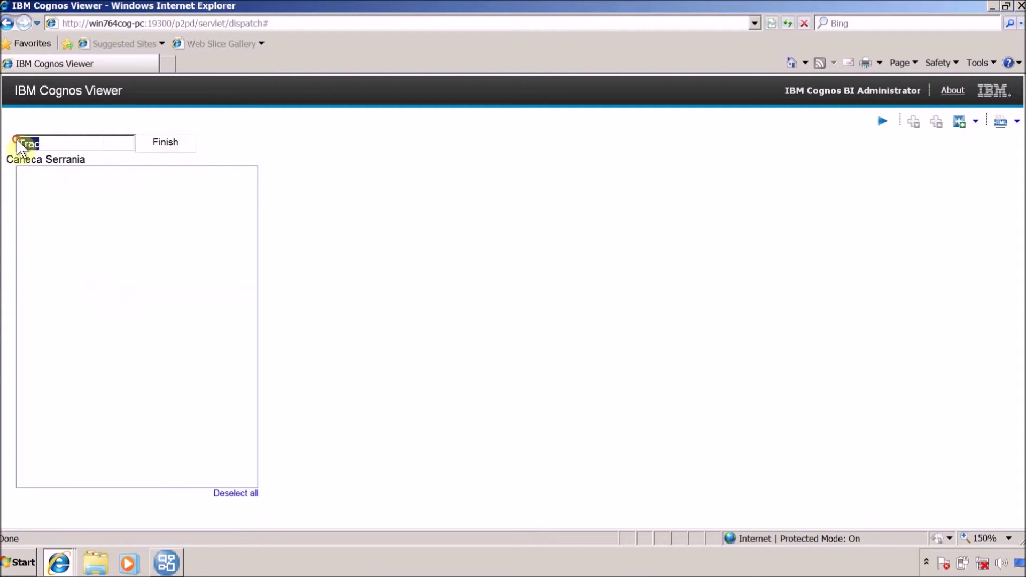
key(BackSpace)
text(Pen)
click(164, 145)
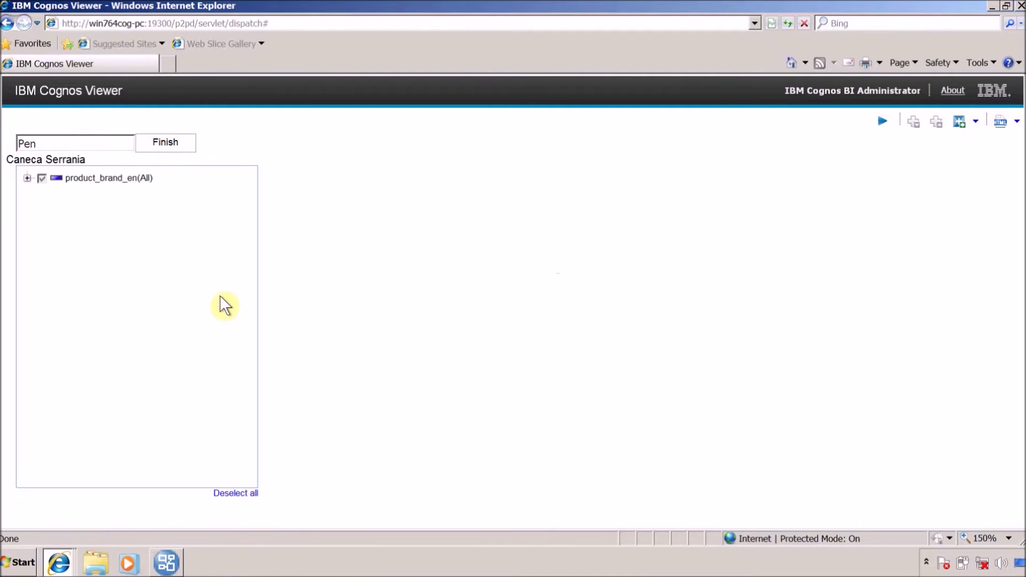
- Expand the Hibernator, Firefly and Canyon Mule brands in the filtered tree to check which product names match
click(25, 177)
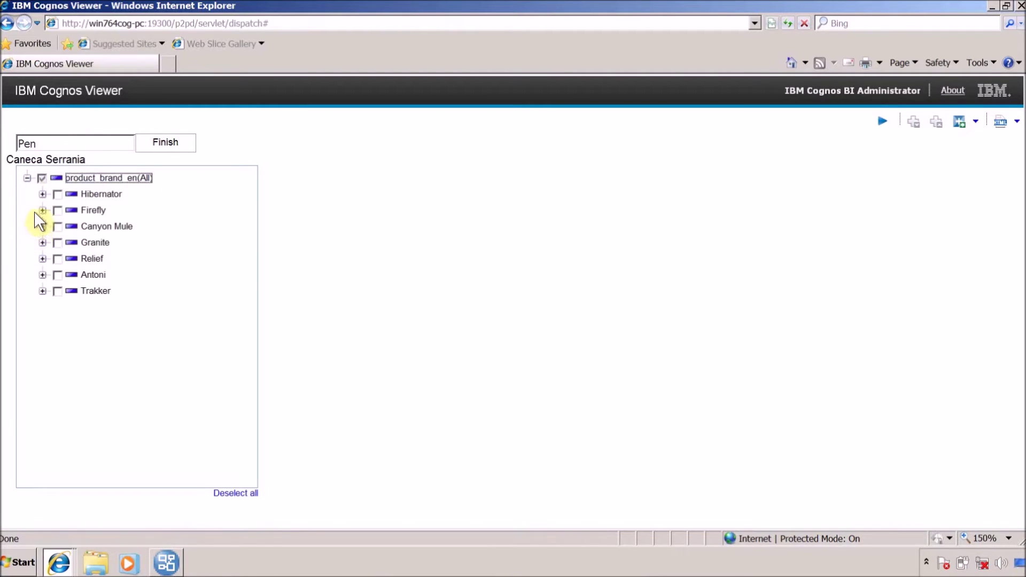
click(42, 194)
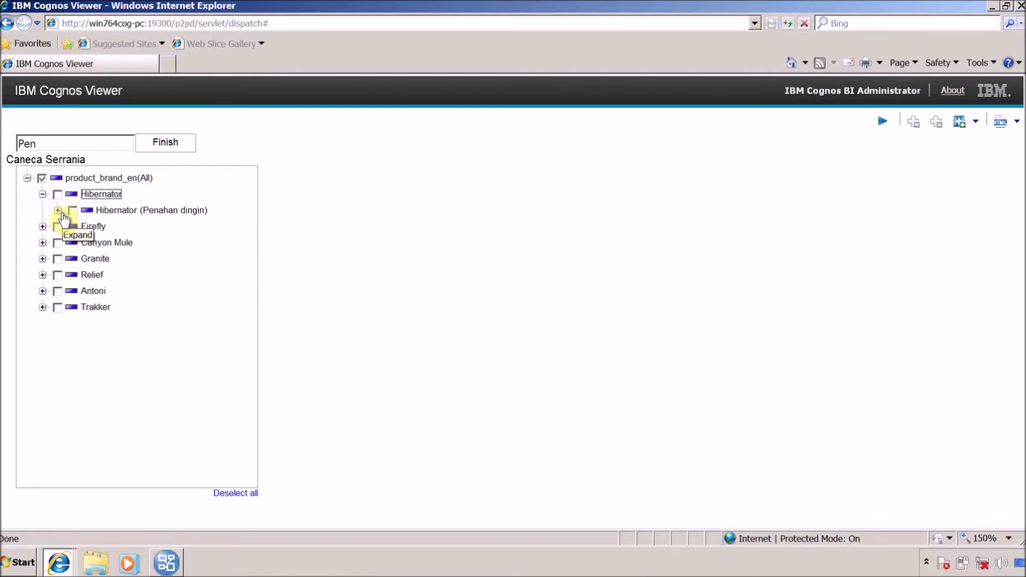
click(28, 234)
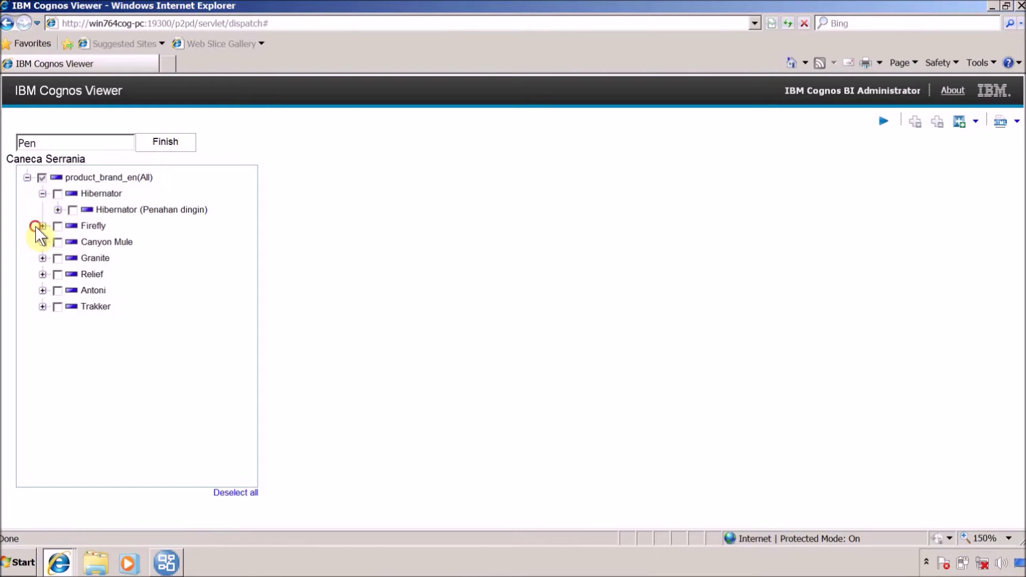
click(42, 226)
click(42, 258)
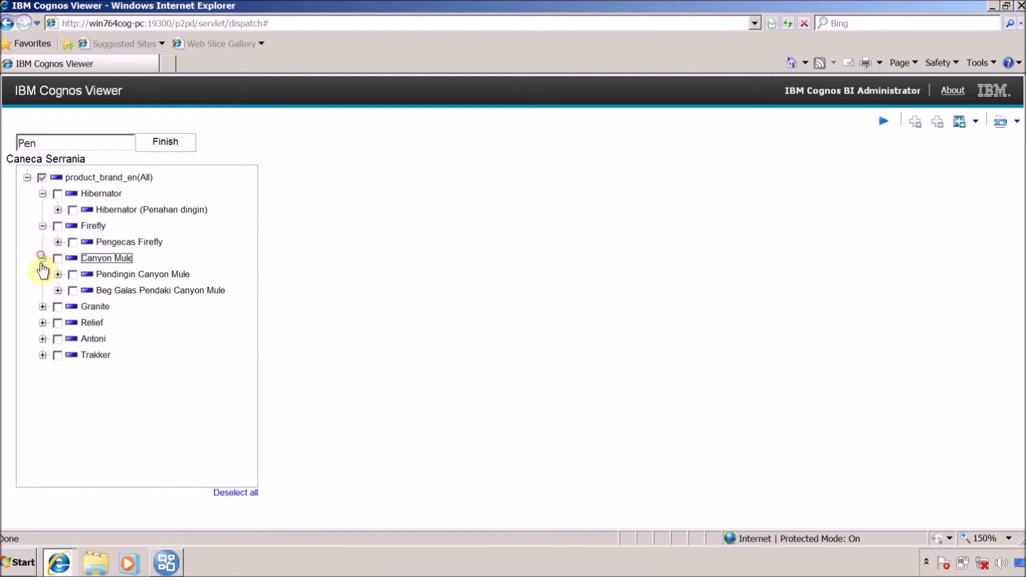
mouse_move(91, 242)
mouse_down()
mouse_move(114, 256)
mouse_move(90, 240)
mouse_move(108, 249)
mouse_up()
drag(37, 142, 15, 144)
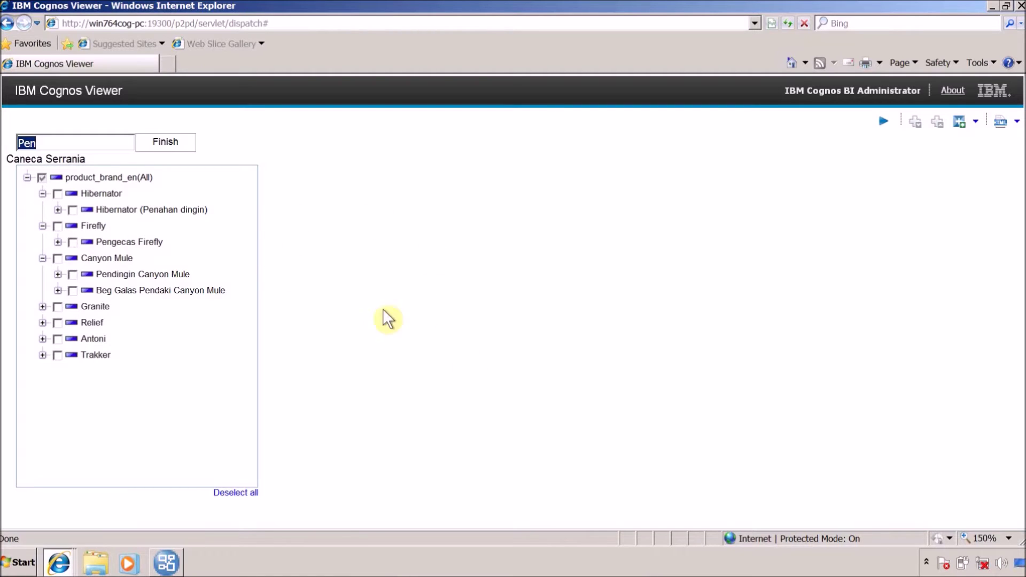
click(346, 298)
- Switch to Framework Manager, widen the project tree and select the Import Layer's product, product_brand and Product_Name_Lookup query subjects
click(166, 563)
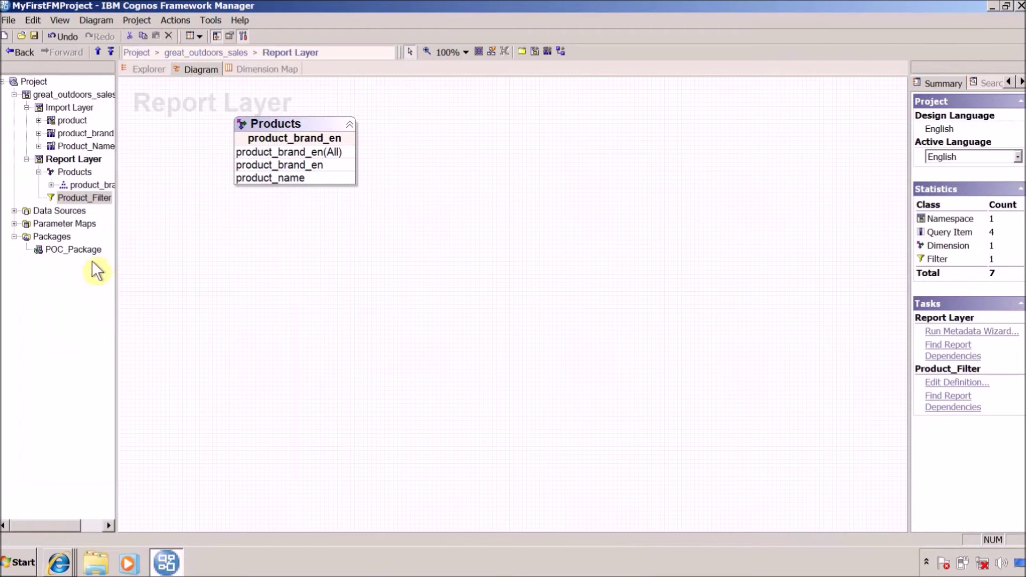
click(63, 172)
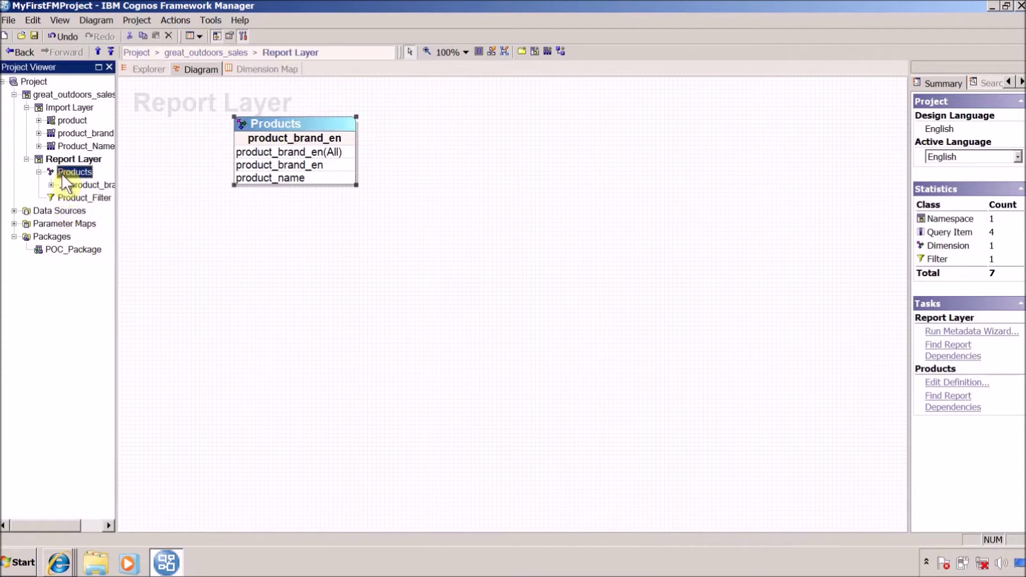
click(47, 106)
drag(114, 131, 220, 153)
click(83, 122)
ctrl+click(80, 132)
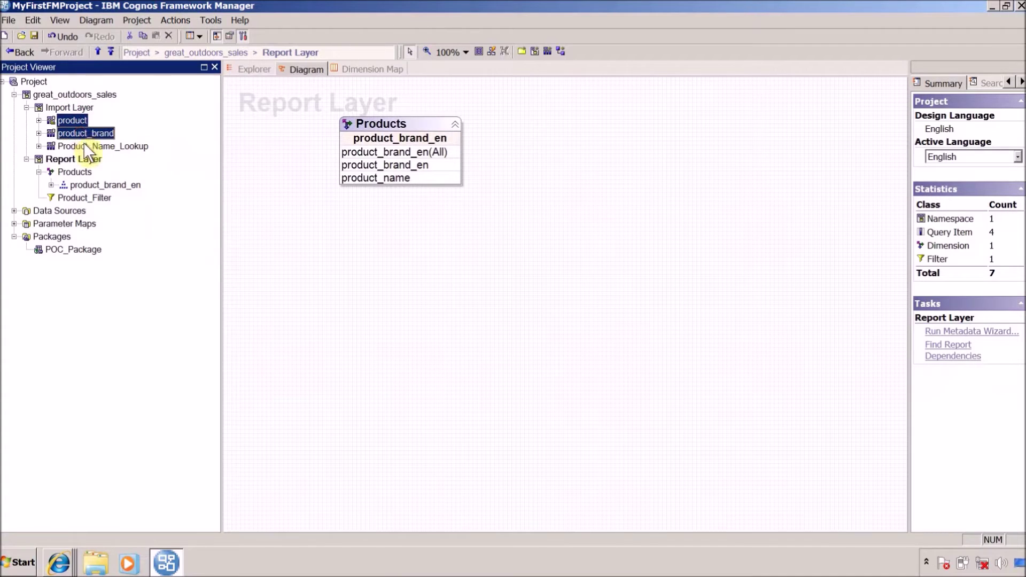
ctrl+click(84, 145)
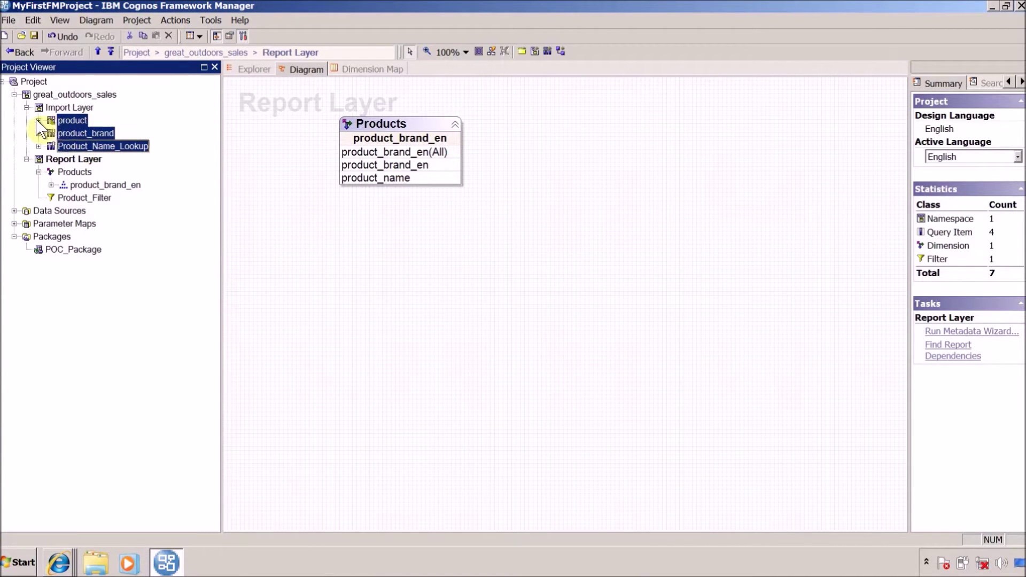
- Expand the product query subject in the Import Layer and examine its query items, starting from product_number
click(39, 121)
click(39, 121)
click(39, 121)
click(72, 122)
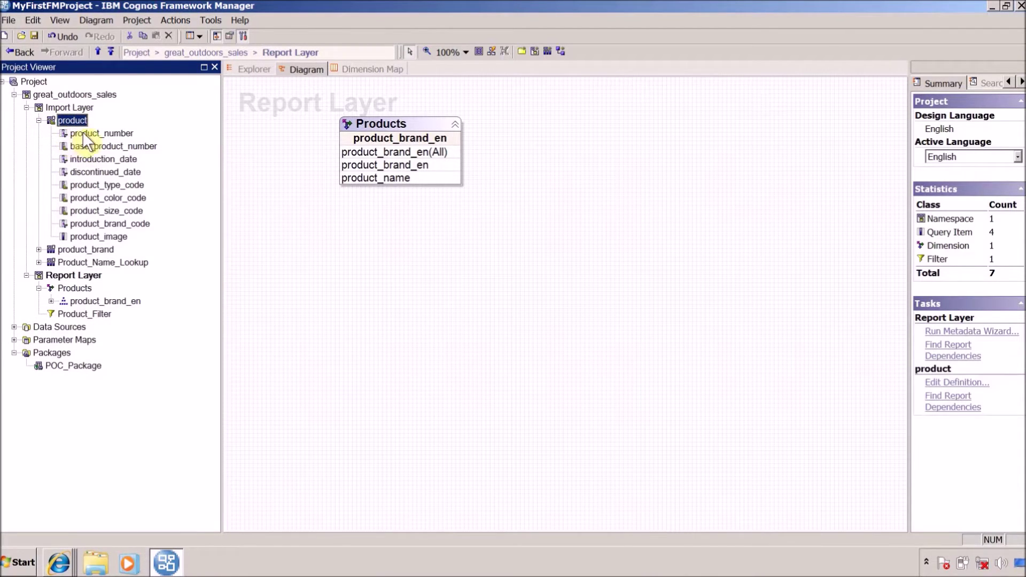
click(98, 133)
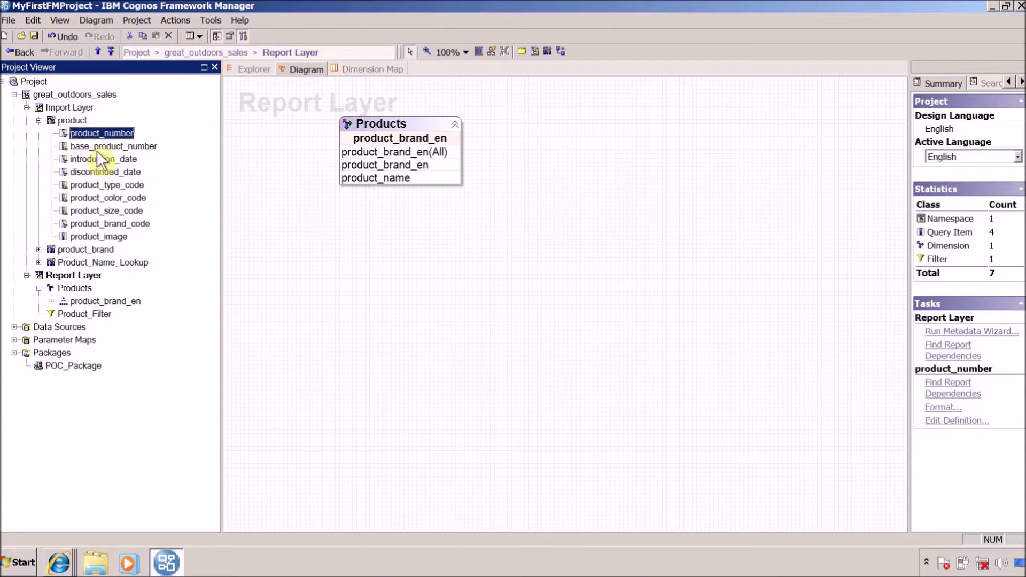
key(Down)
key(Down)
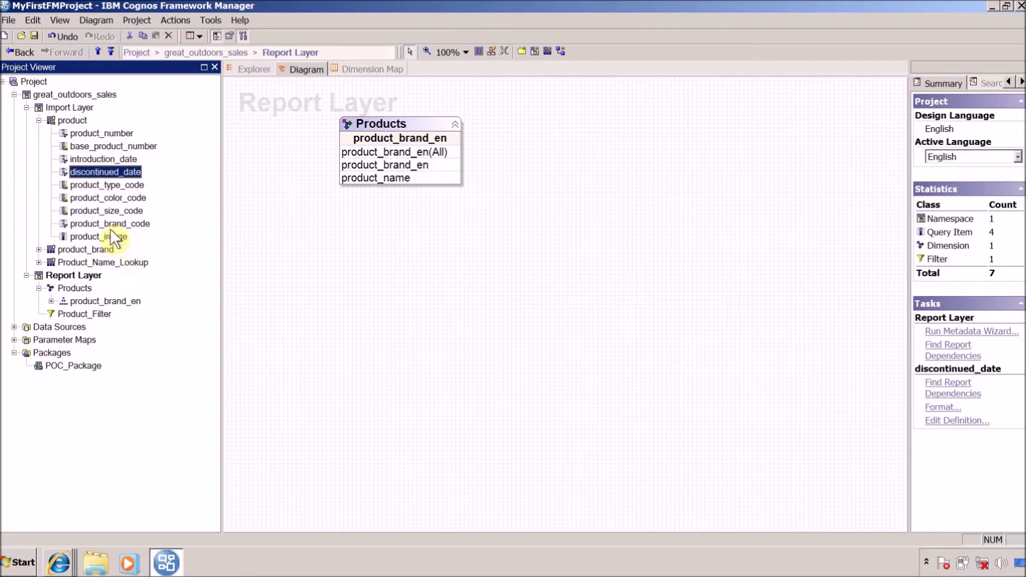
- Examine product_brand_code and product_brand_en in the product_brand query subject, and collapse both product_brand and product
click(39, 249)
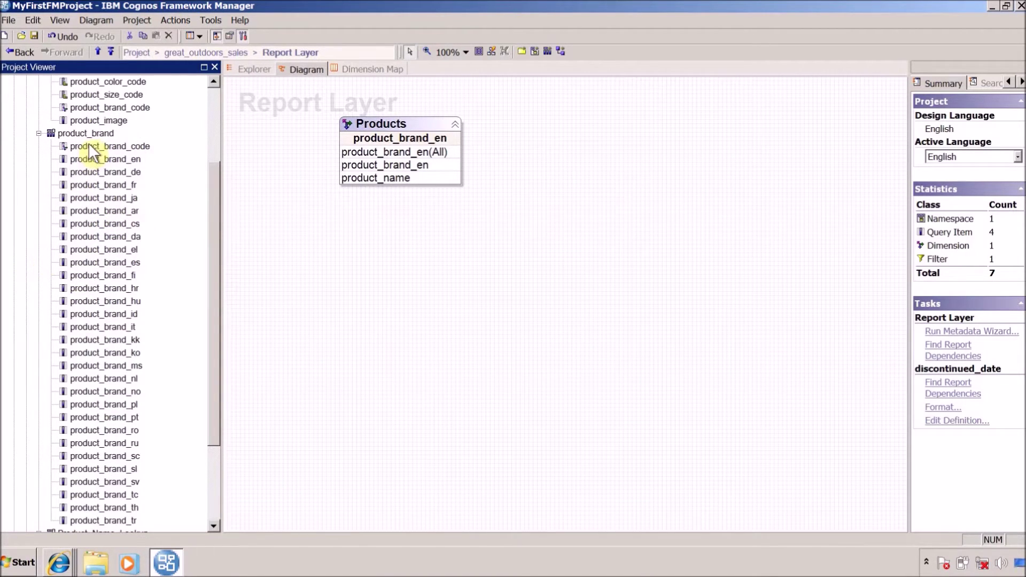
scroll(86, 133, up, 3)
click(97, 249)
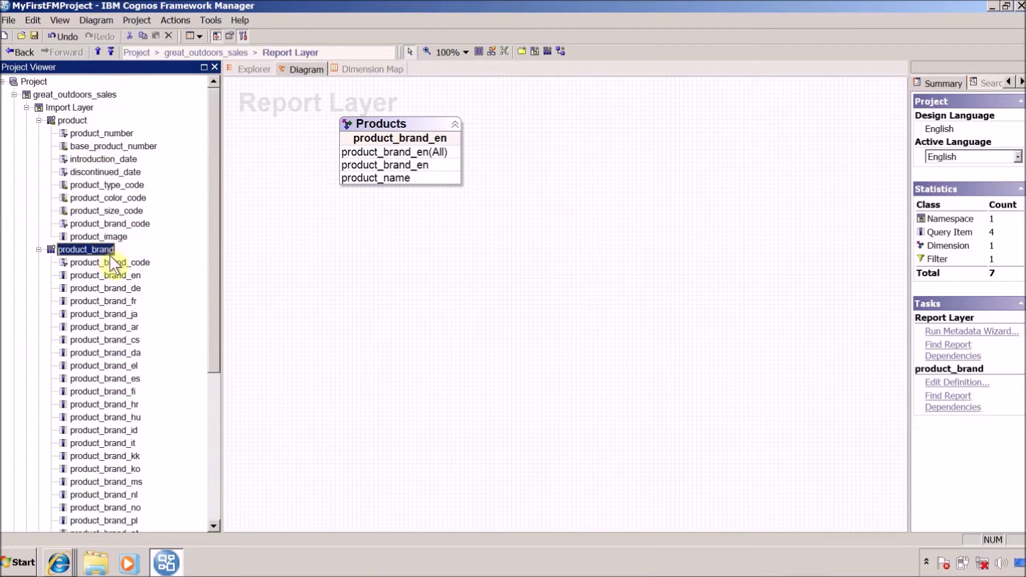
scroll(111, 255, down, 3)
click(114, 146)
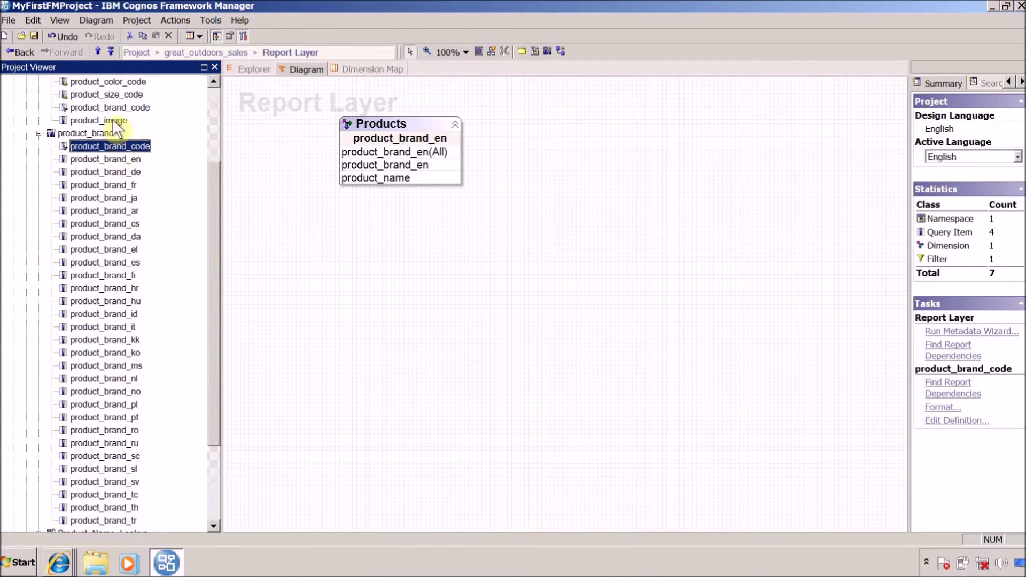
click(118, 159)
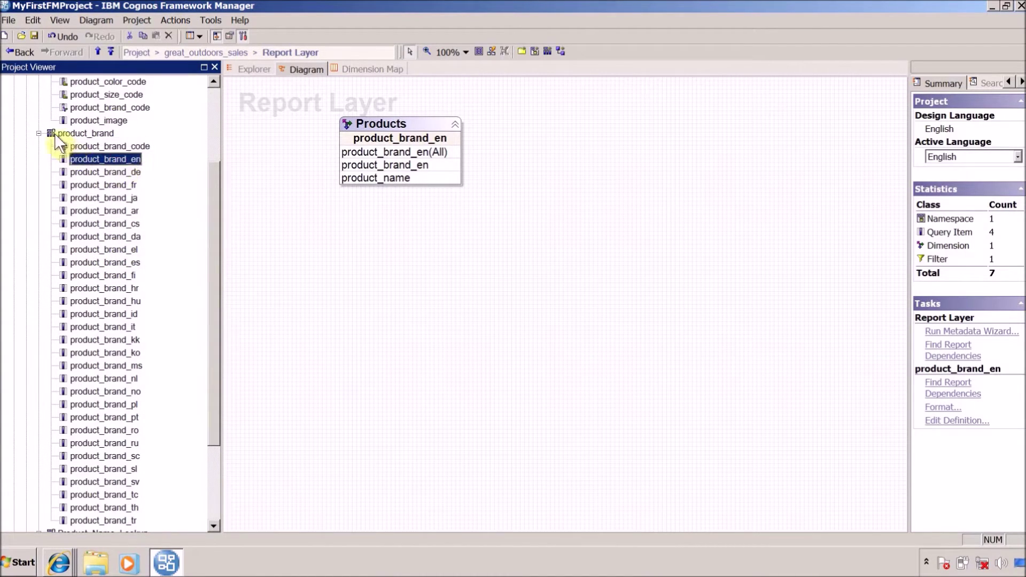
click(38, 133)
click(39, 121)
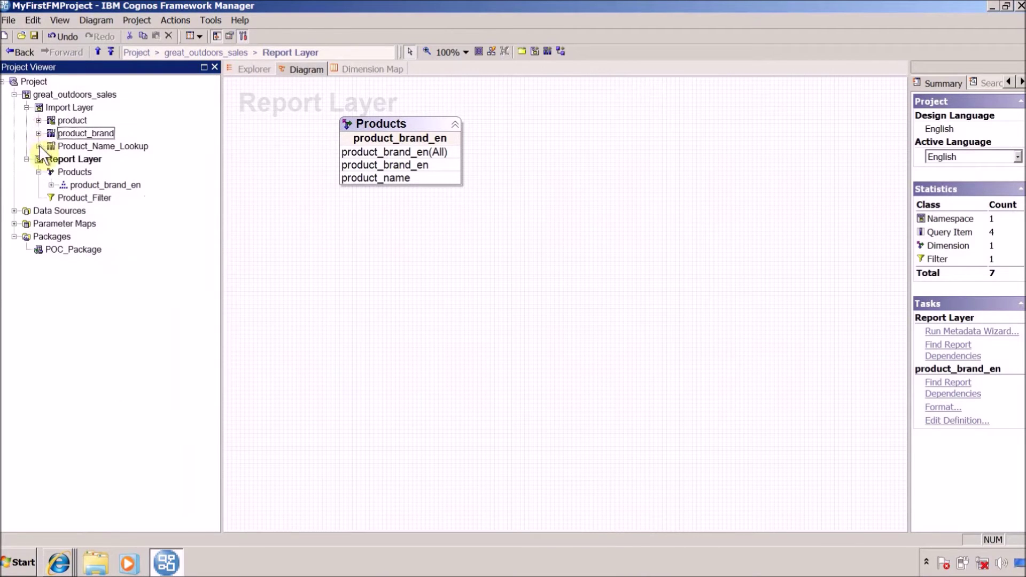
- Expand Product_Name_Lookup to examine its product_number and product_name items, and collapse it again
click(38, 146)
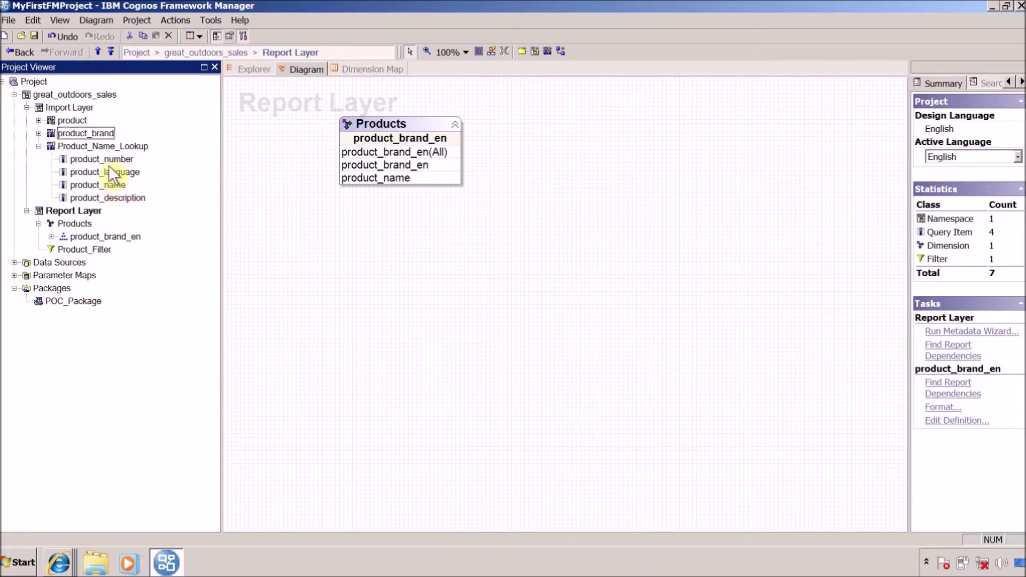
click(109, 162)
click(108, 186)
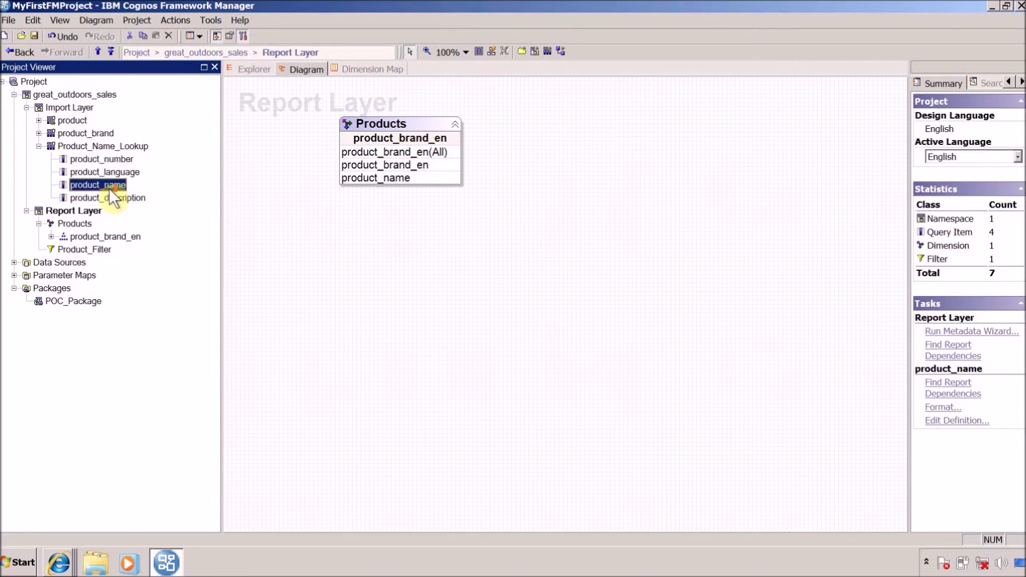
click(39, 146)
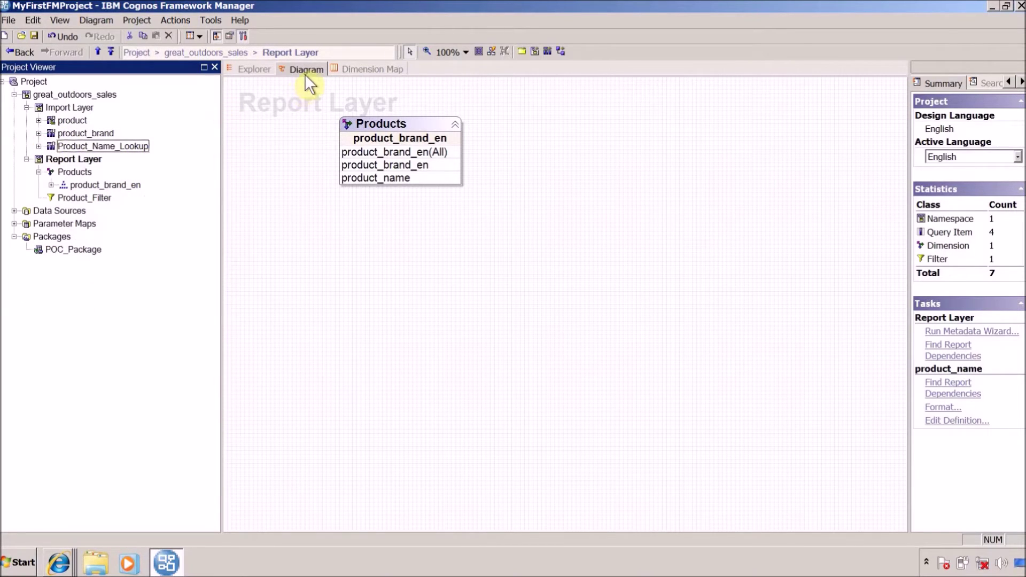
- View the Report Layer's dimension map and return to its diagram
click(263, 70)
click(345, 68)
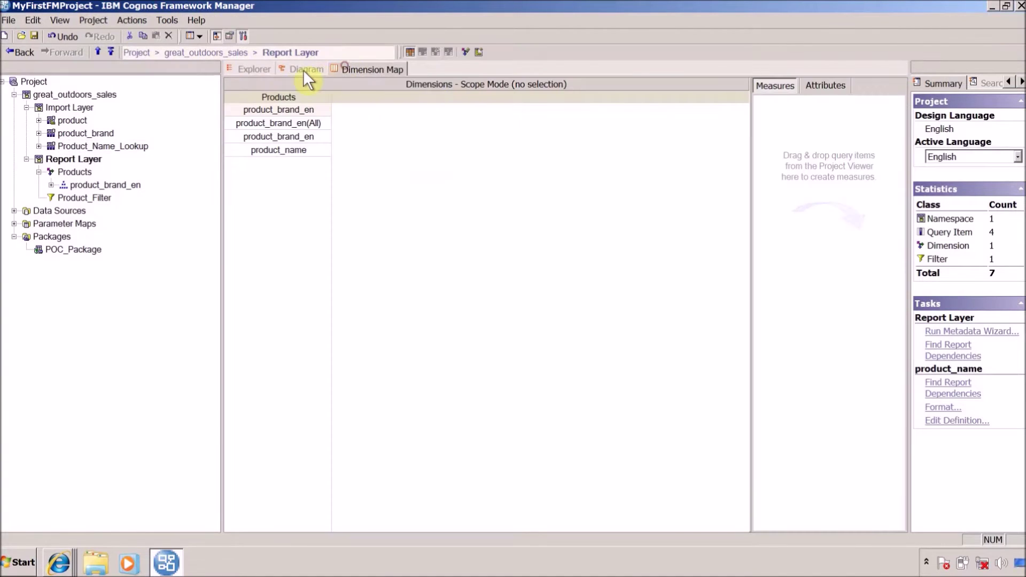
click(304, 70)
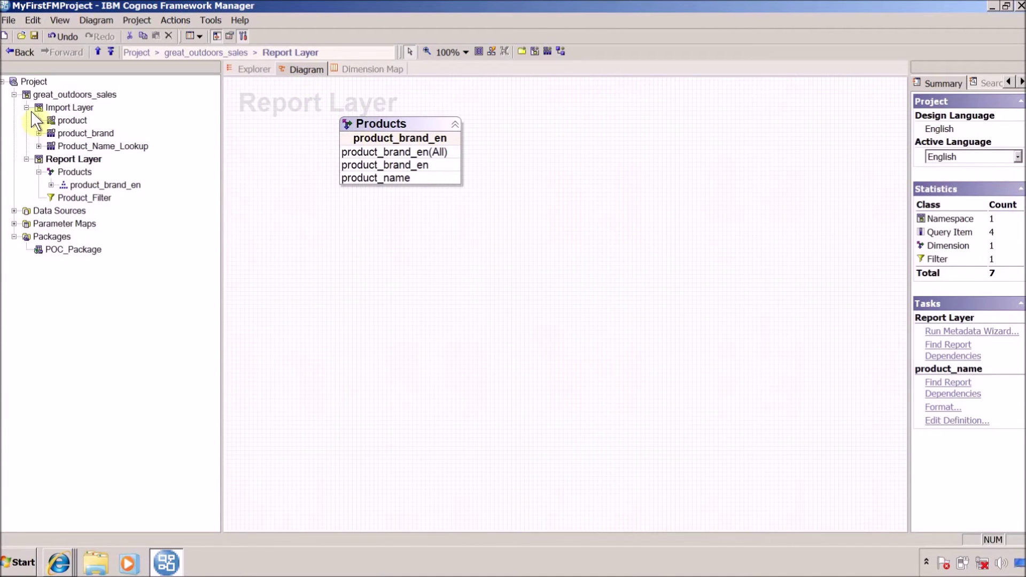
- Open the Import Layer diagram and spread out product, product_brand and Product_Name_Lookup, with product between the other two
click(70, 107)
drag(282, 103, 470, 102)
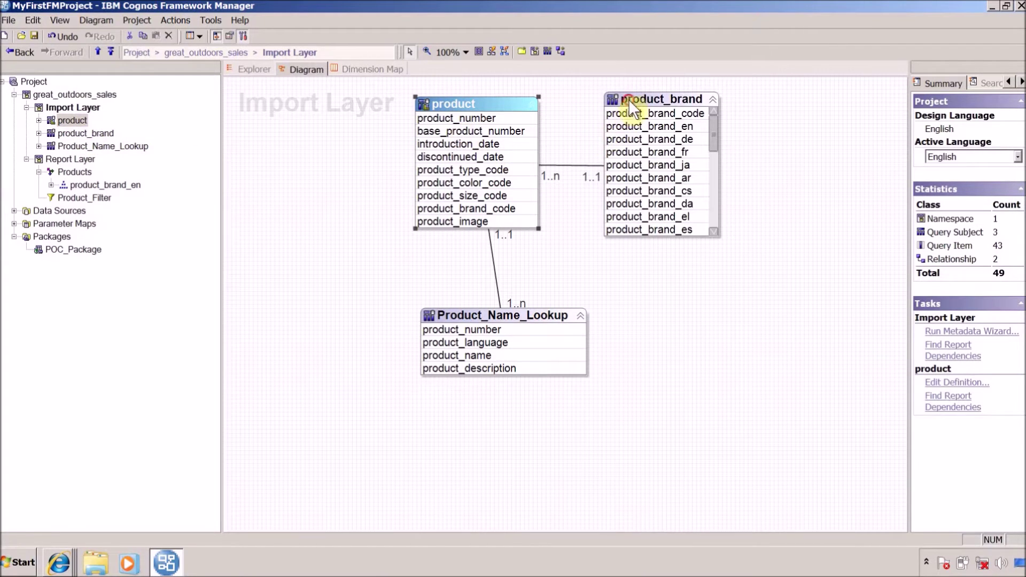
drag(628, 99, 693, 94)
drag(525, 314, 384, 251)
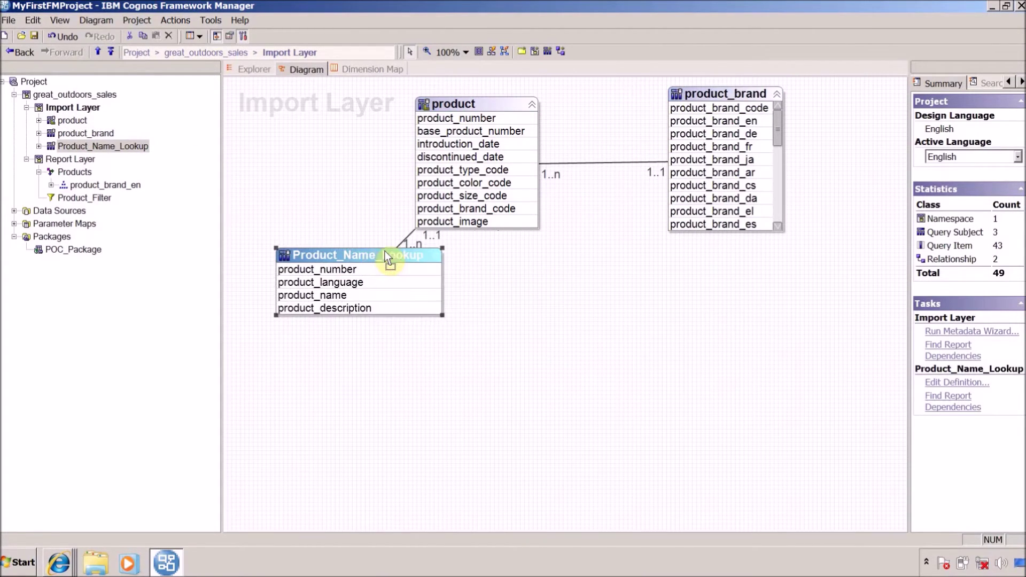
drag(514, 107, 578, 186)
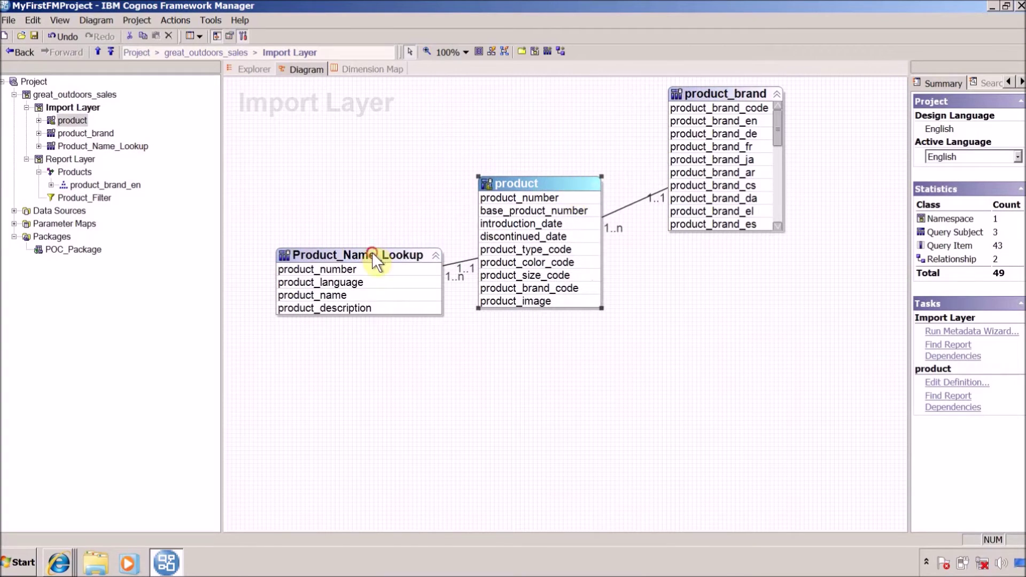
drag(372, 252, 345, 155)
- Examine the hierarchy levels in the Report Layer's Products dimension definition and close it without changes
click(78, 158)
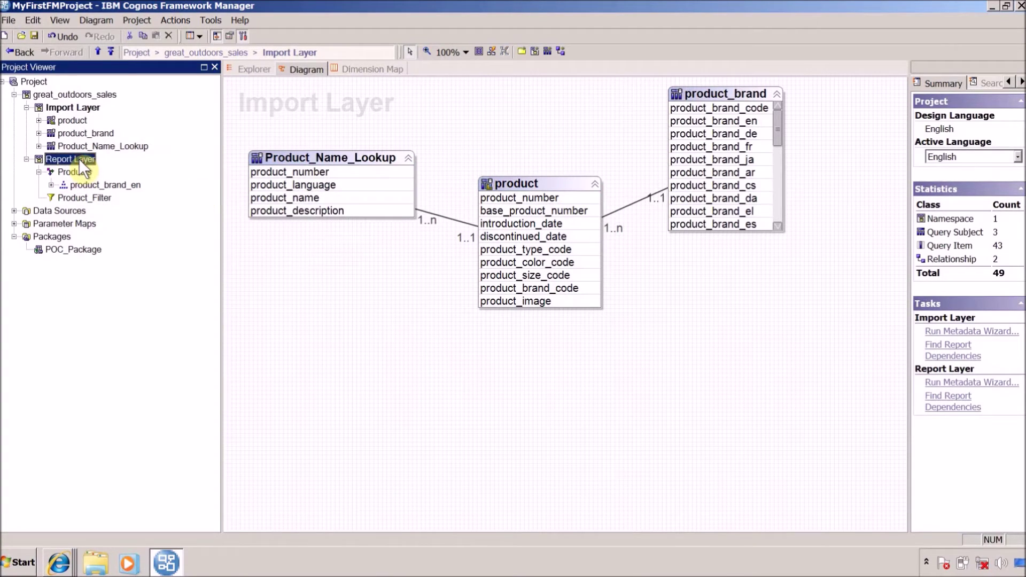
click(38, 172)
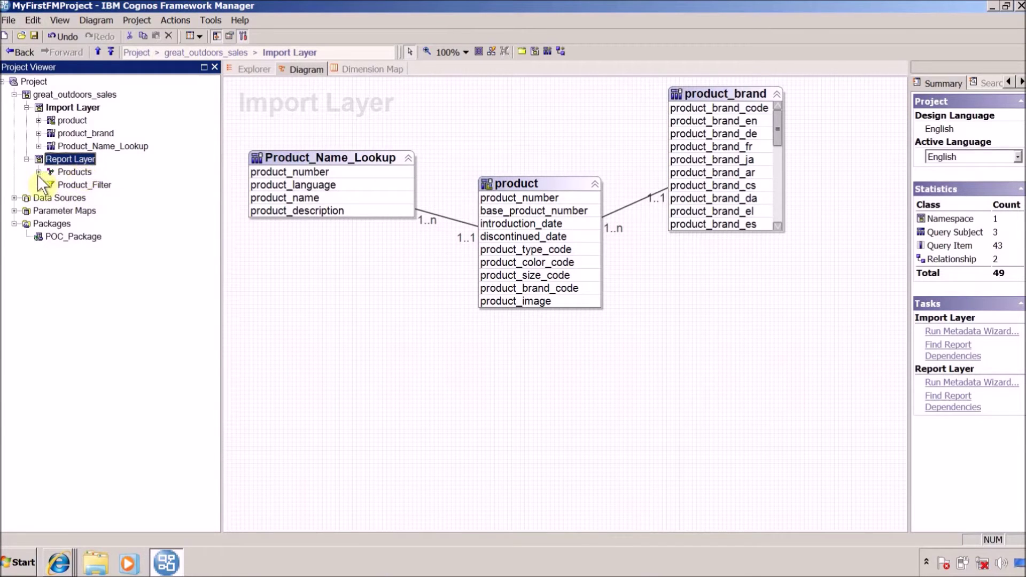
click(39, 172)
click(63, 173)
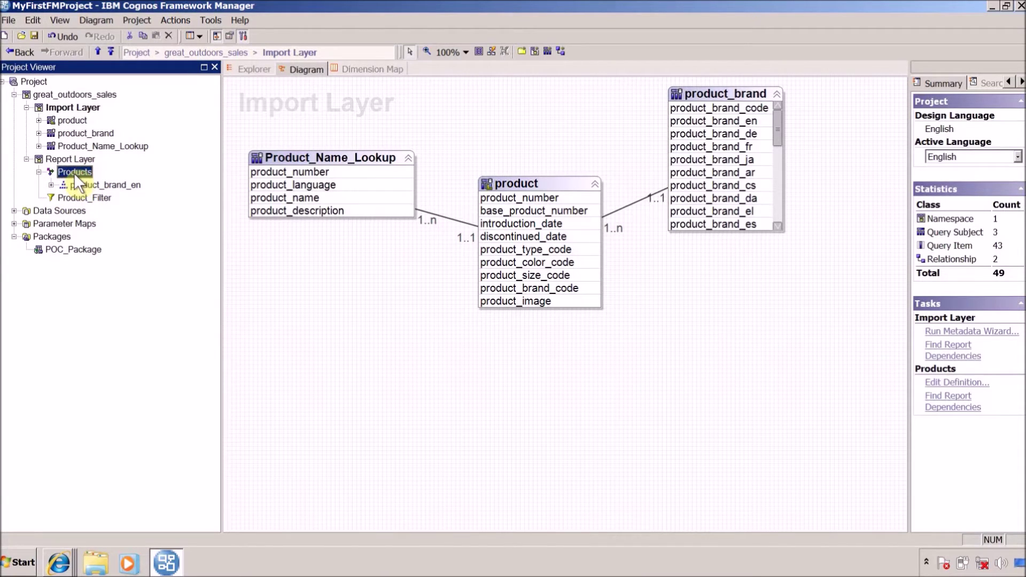
double_click(75, 170)
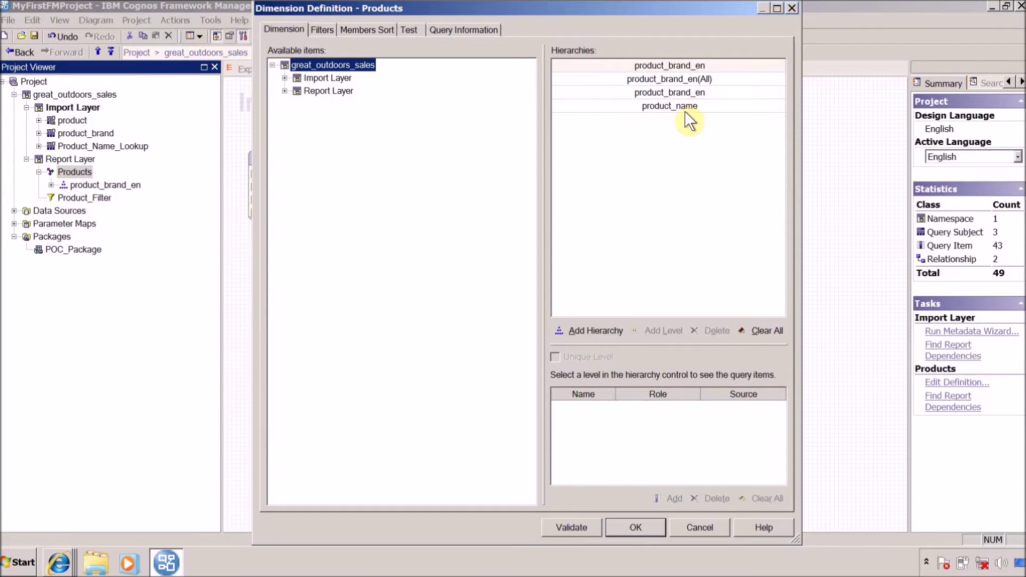
click(702, 525)
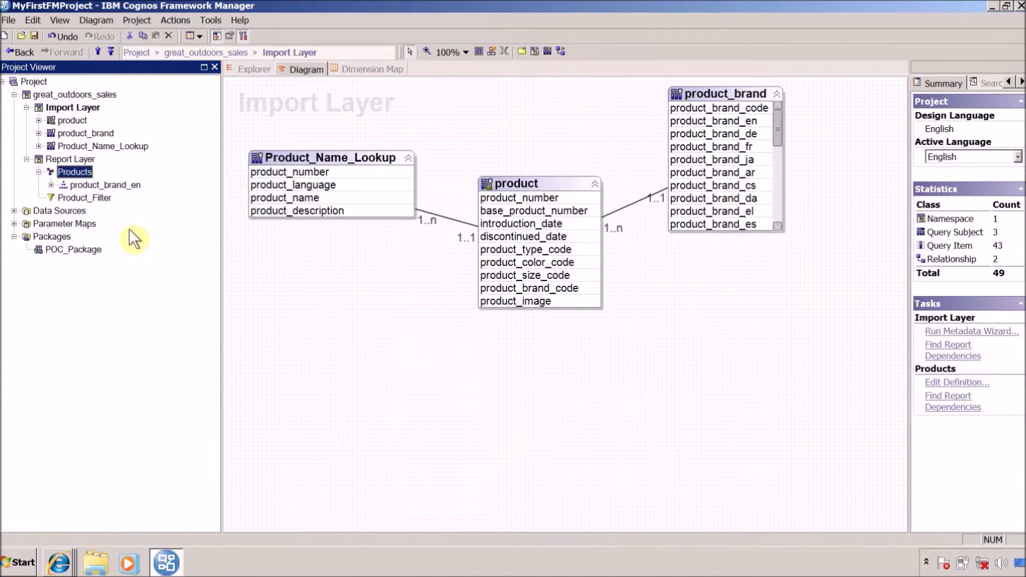
- Open the Product_Filter definition and examine its product_name and product_brand_en conditions and the ?p_Filter? parameter
click(88, 199)
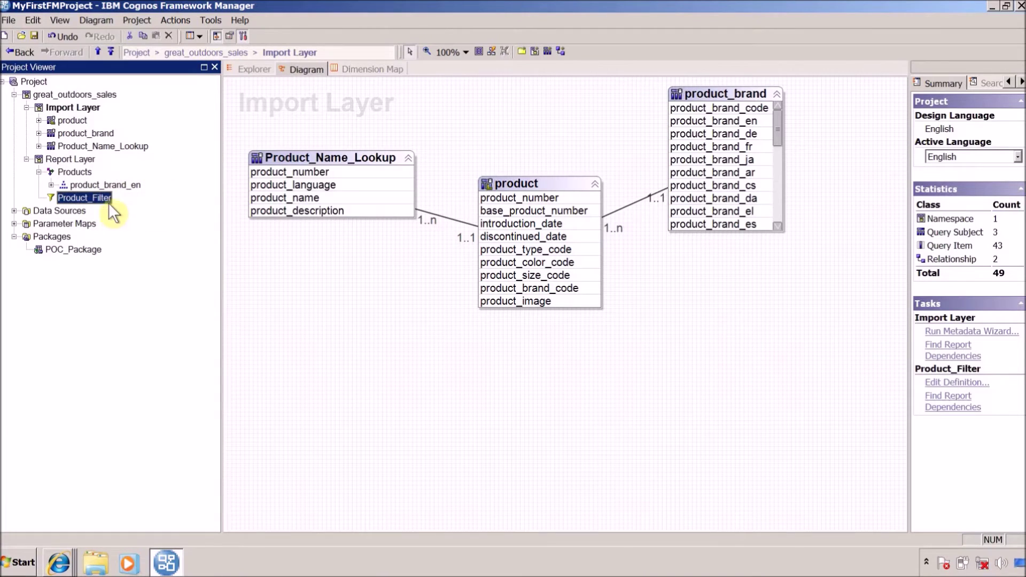
double_click(75, 196)
click(662, 161)
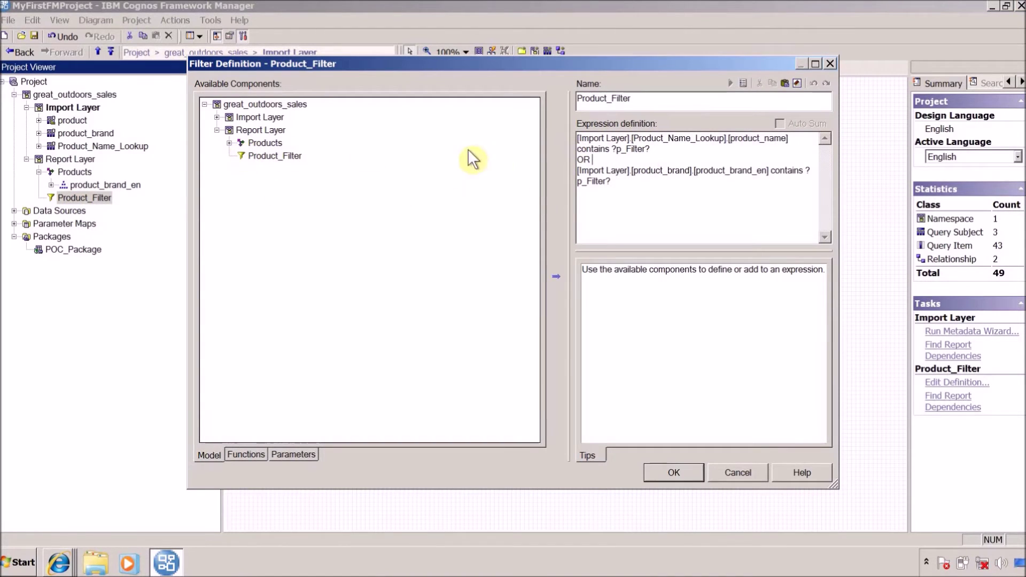
drag(725, 138, 784, 139)
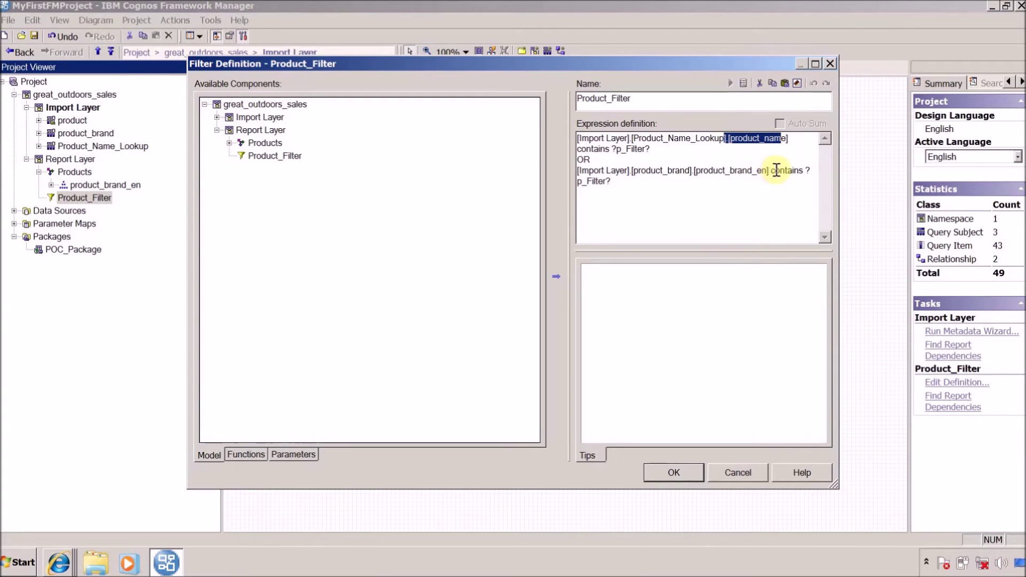
drag(702, 170, 711, 183)
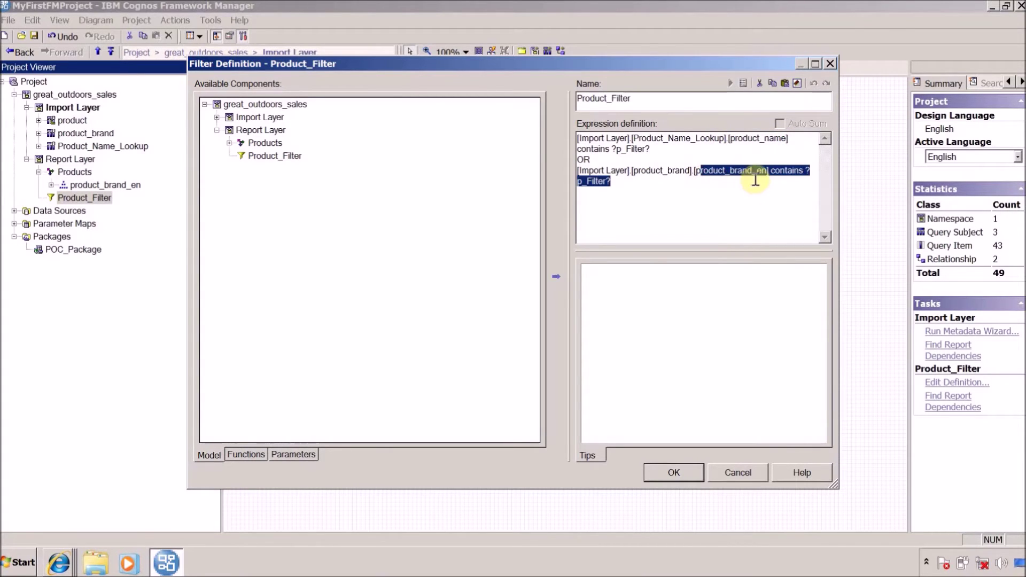
click(706, 187)
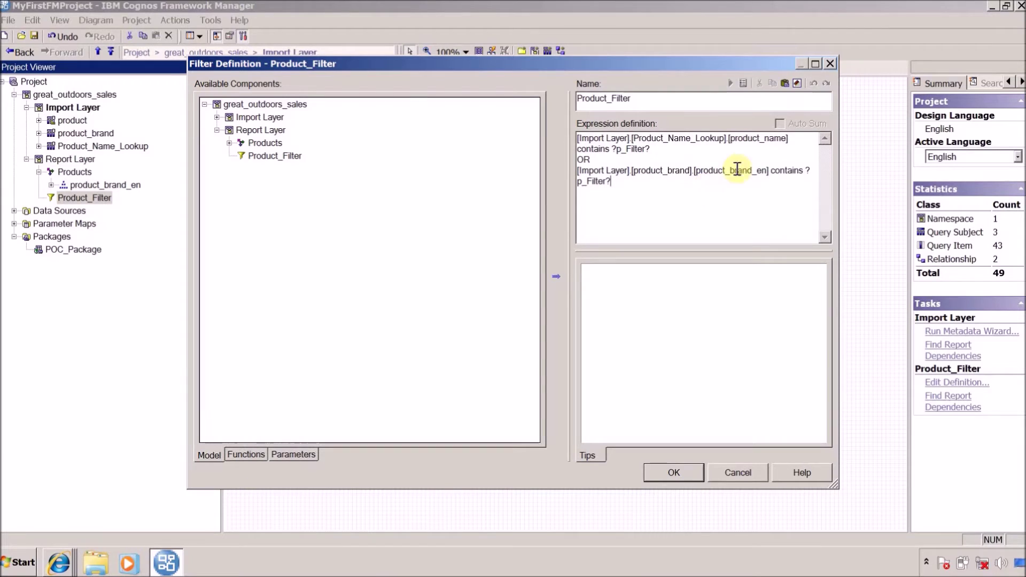
drag(612, 149, 651, 149)
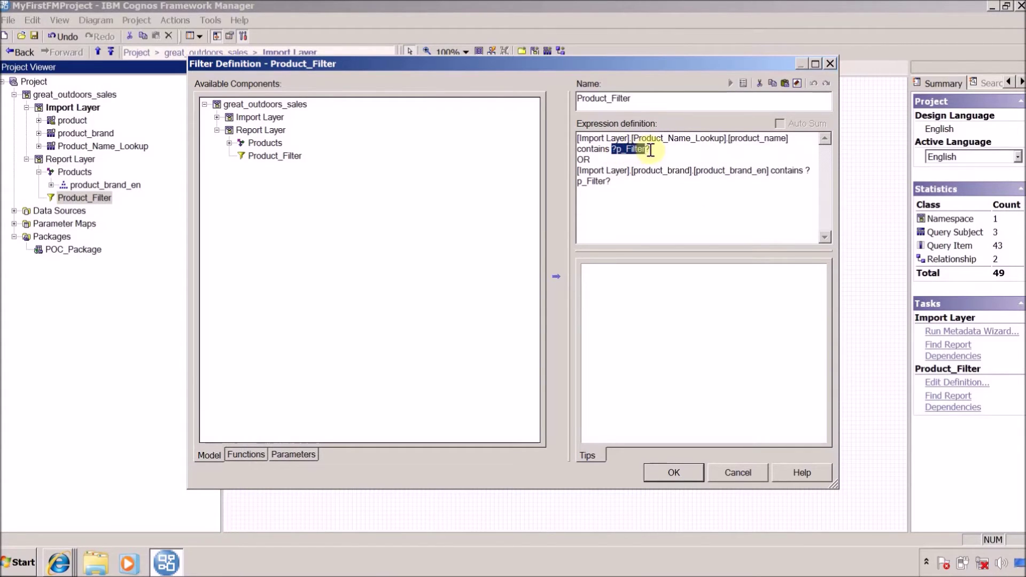
- Switch to Cognos Viewer to view the search text box that feeds the filter, and return to the filter definition
click(59, 561)
click(65, 534)
double_click(54, 143)
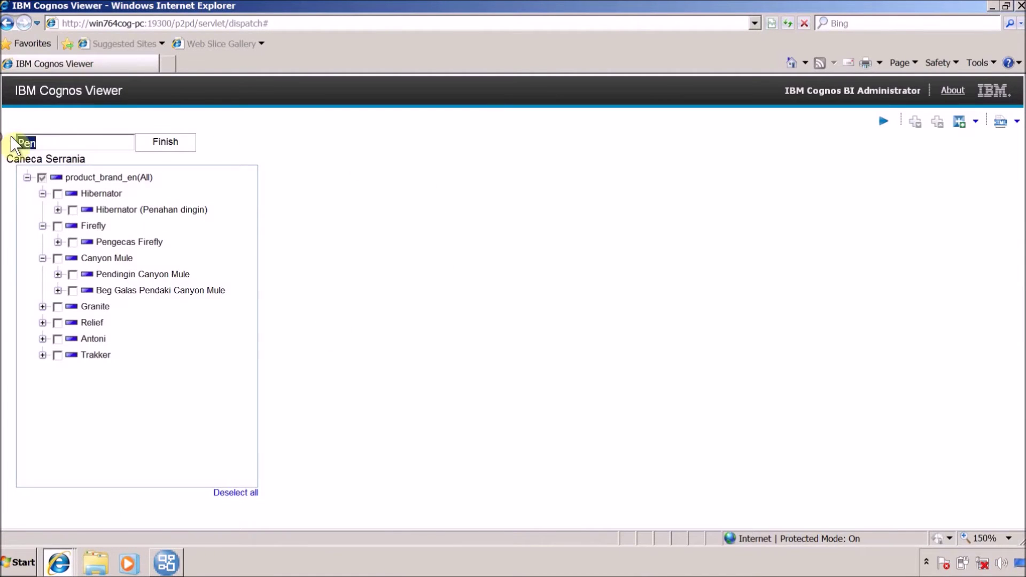
click(990, 7)
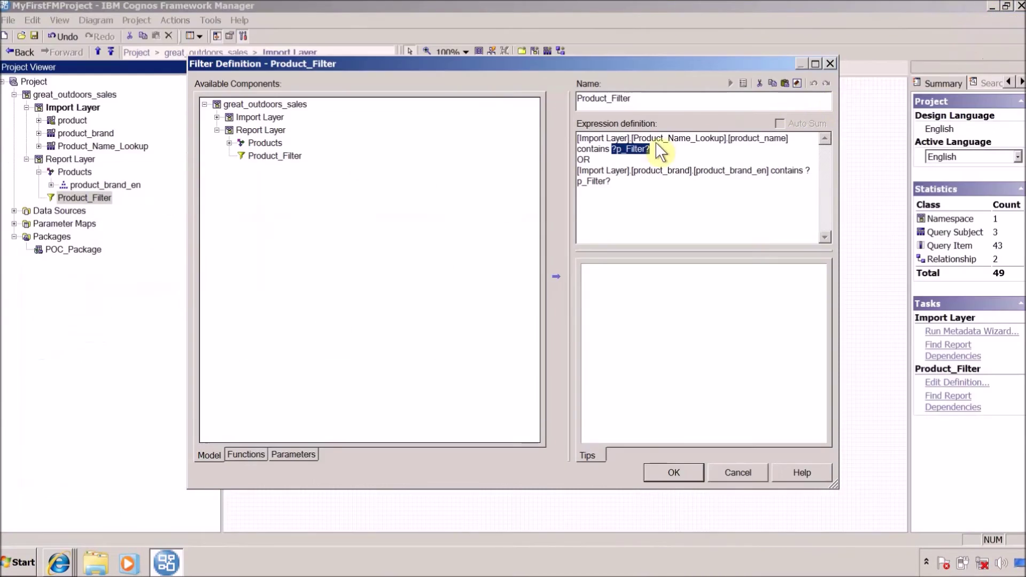
- Examine the ?p_Filter? parameter in both conditions of the filter expression and close the definition without changes
click(614, 154)
drag(611, 150, 652, 150)
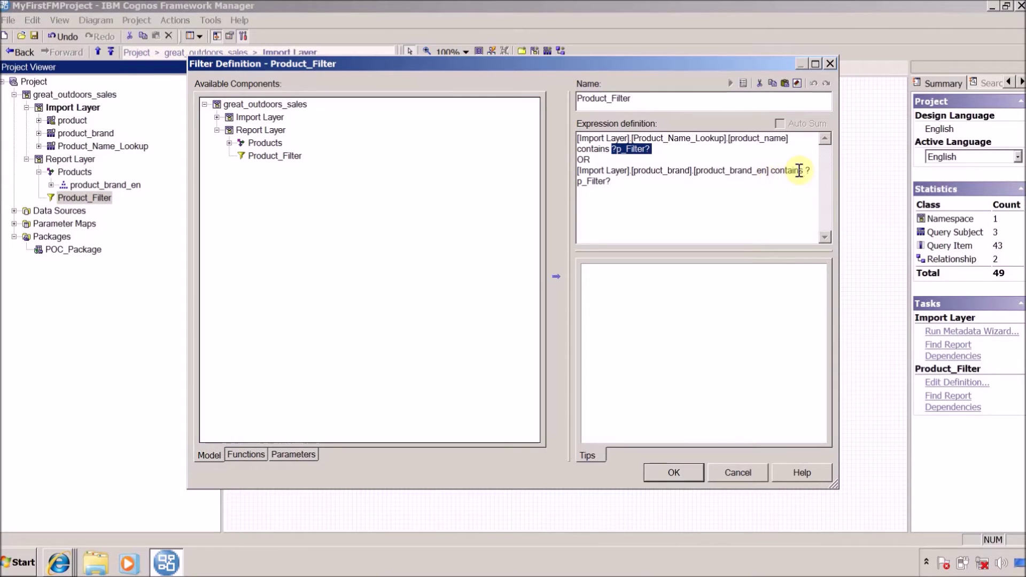
drag(806, 170, 780, 181)
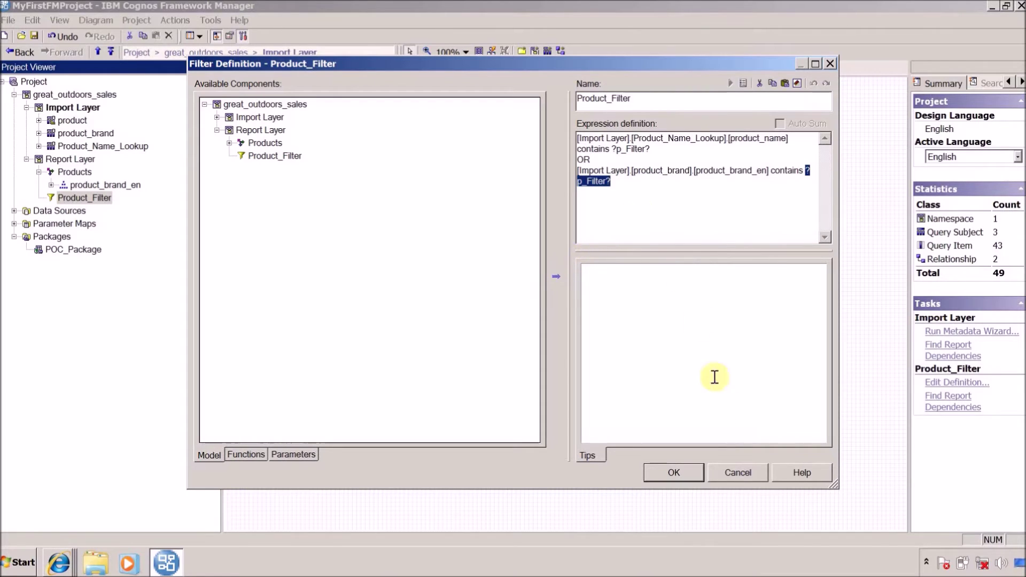
click(738, 473)
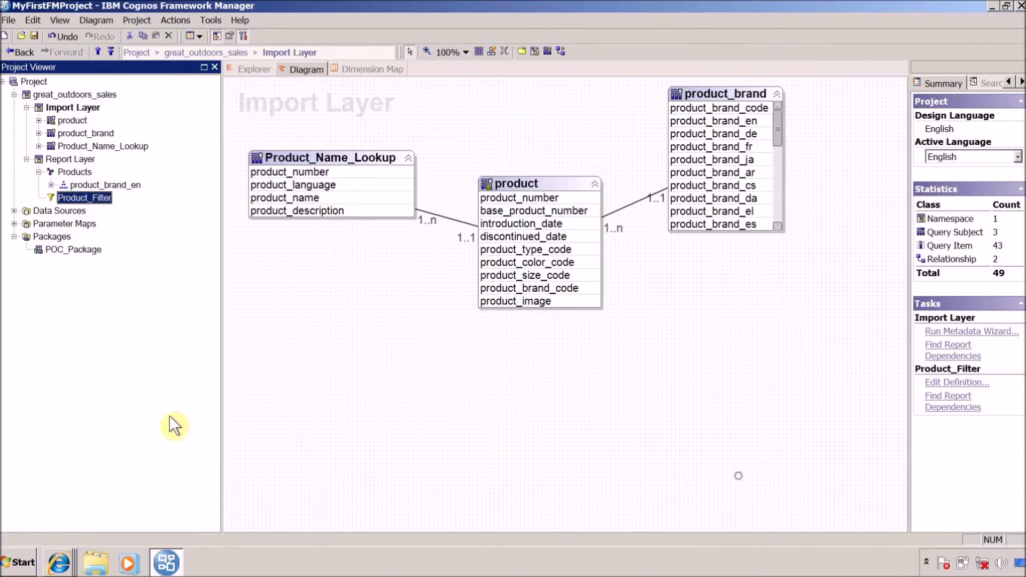
- Switch to the unsaved New report in Cognos Report Studio
mouse_move(69, 564)
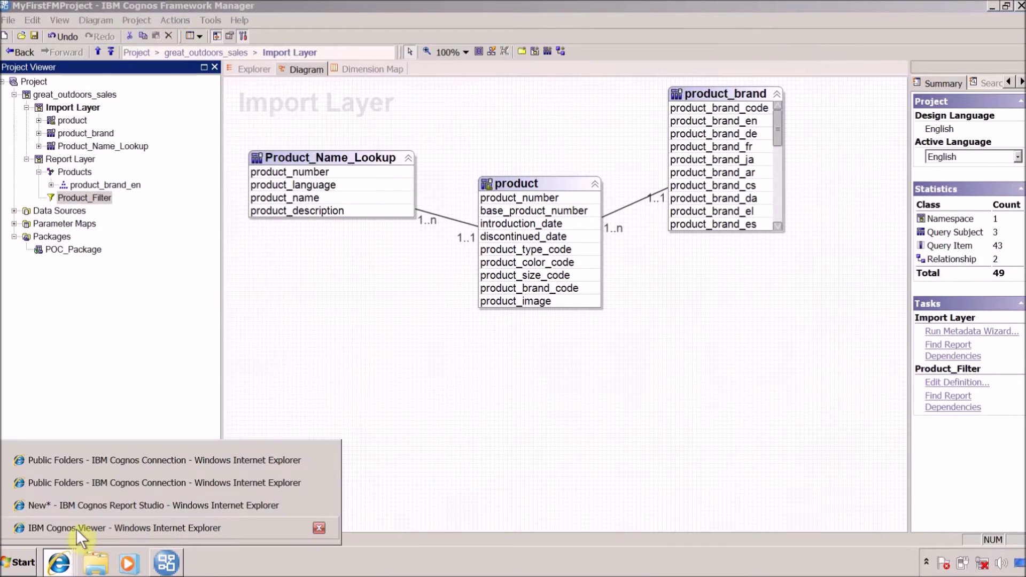
click(85, 501)
click(434, 375)
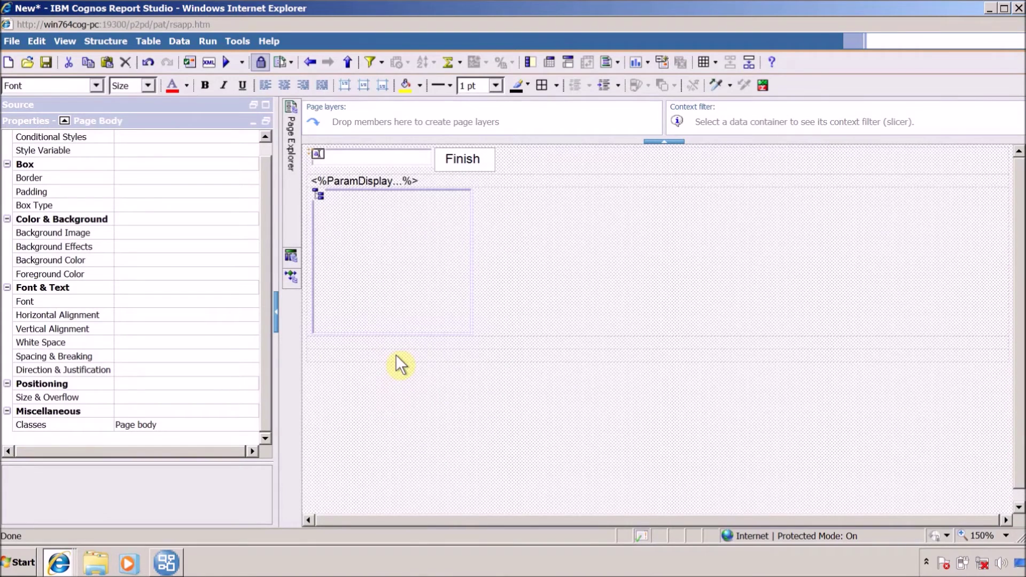
key(Delete)
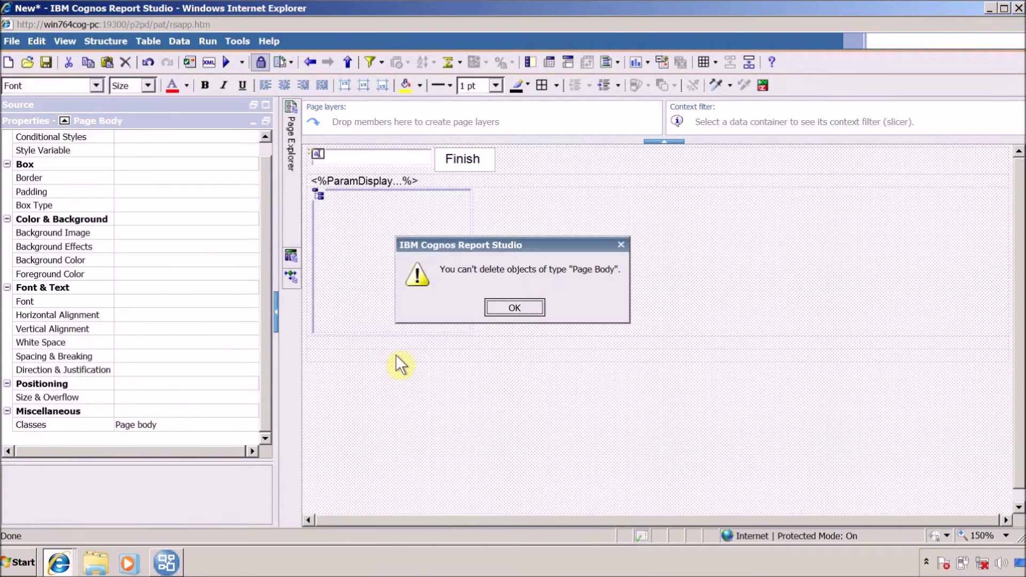
click(515, 308)
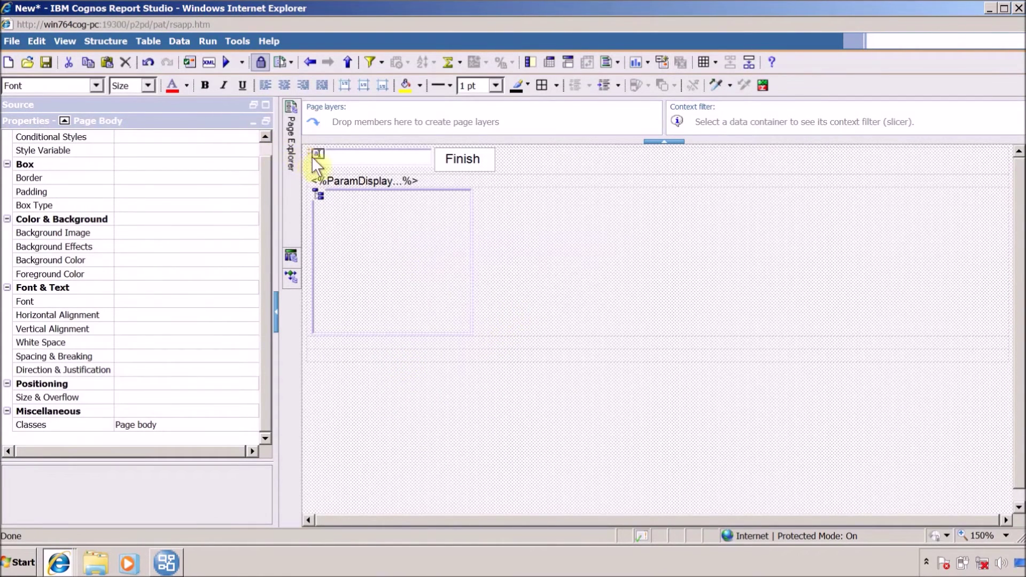
- Delete the whole table holding the text box prompt, Finish button and tree prompt from the page
click(312, 157)
click(309, 153)
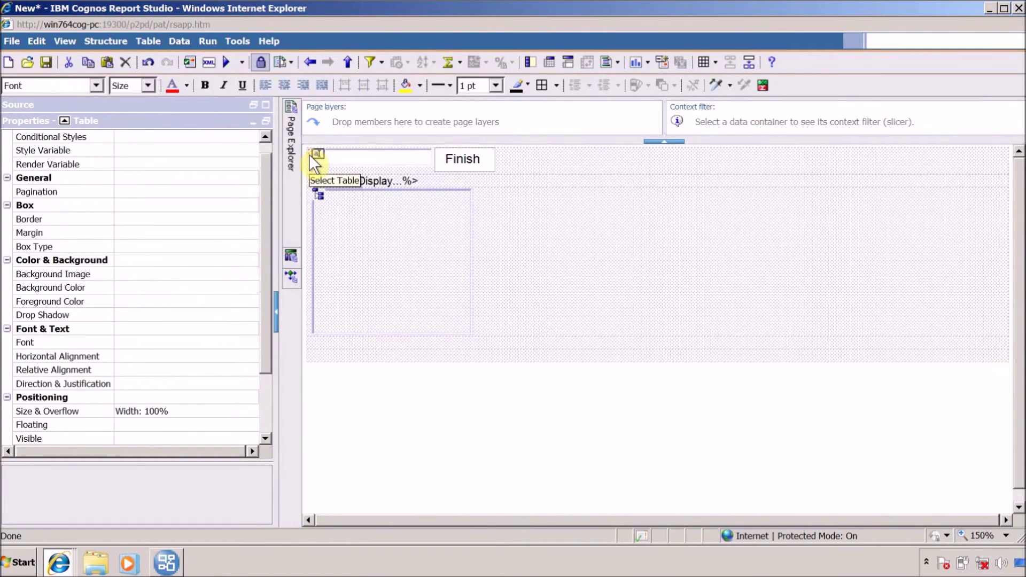
key(Delete)
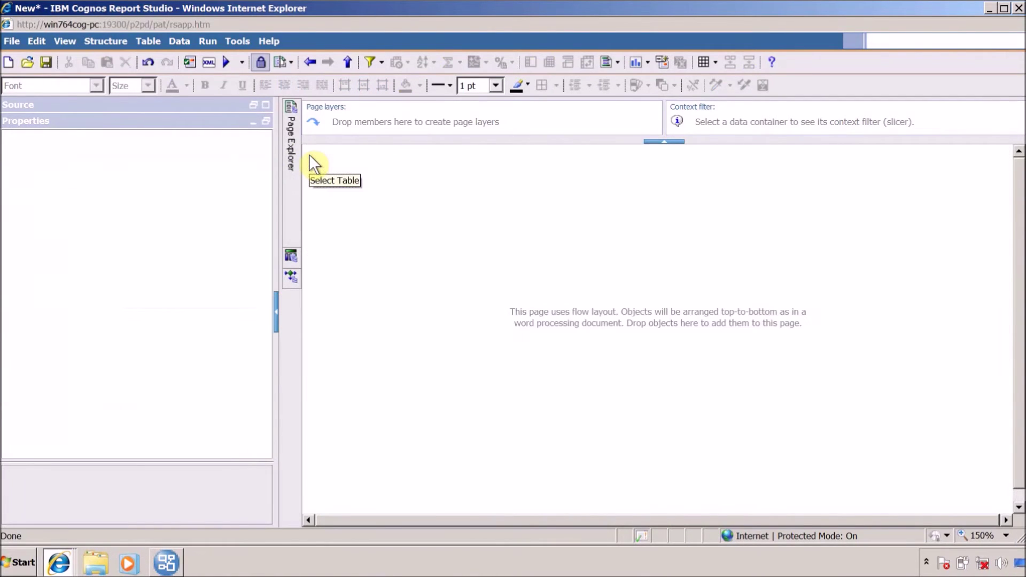
- Insert a full-width table with one column and five rows on the empty page
click(157, 37)
mouse_move(158, 54)
click(268, 56)
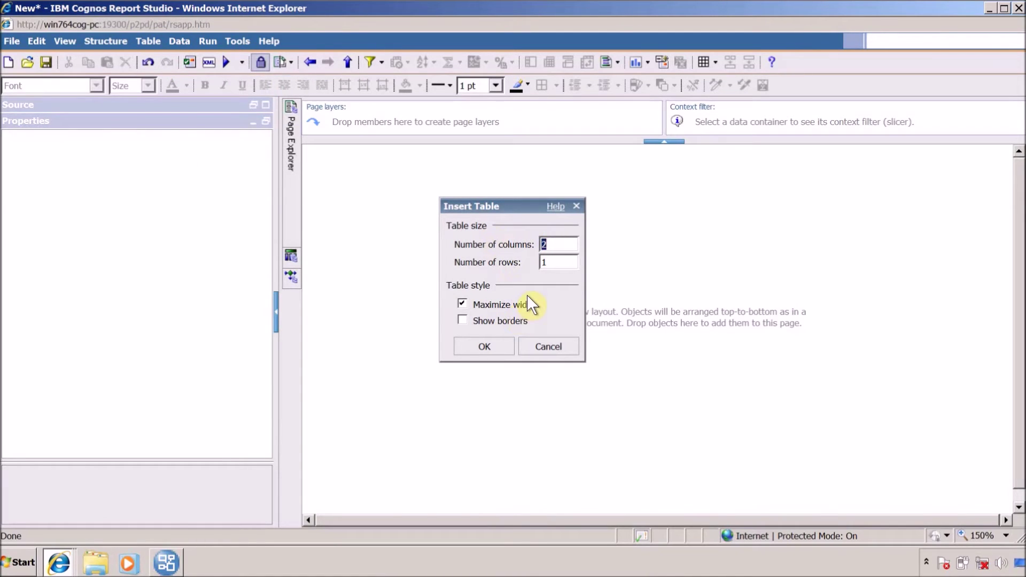
text(1)
key(Tab)
click(505, 353)
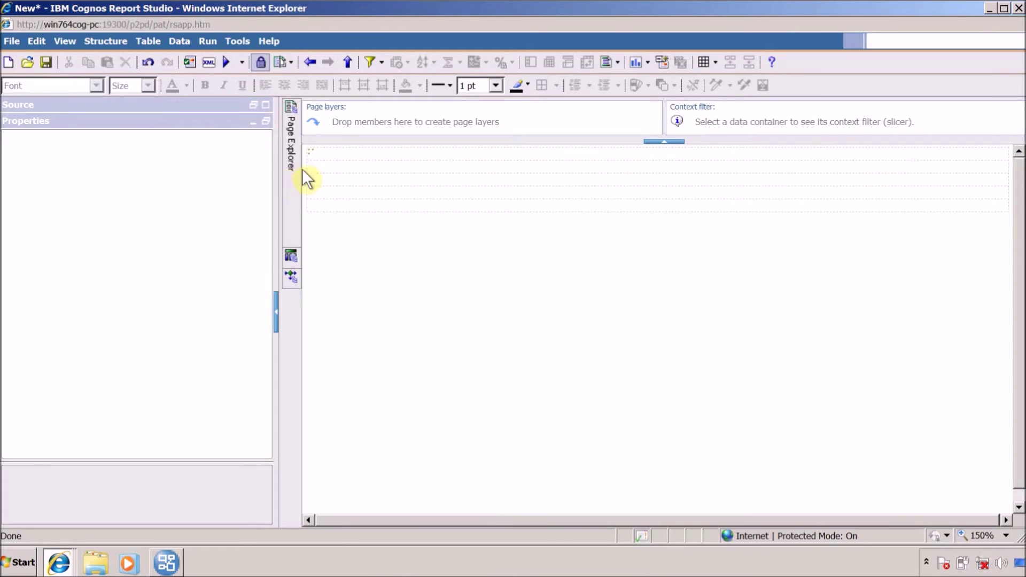
- Place a Text Box Prompt from the toolbox in the first row of the table
click(267, 121)
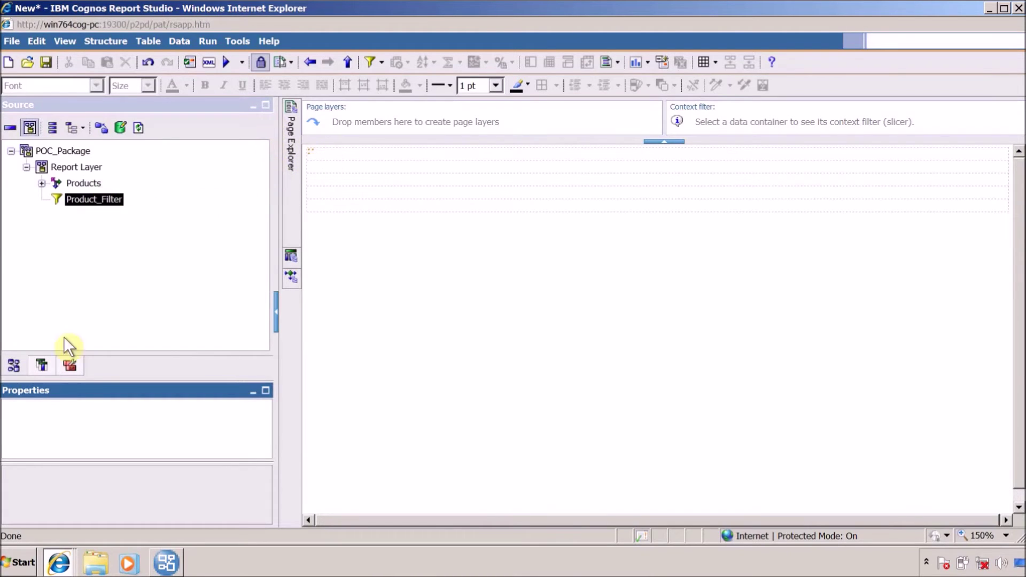
click(70, 367)
scroll(86, 273, down, 10)
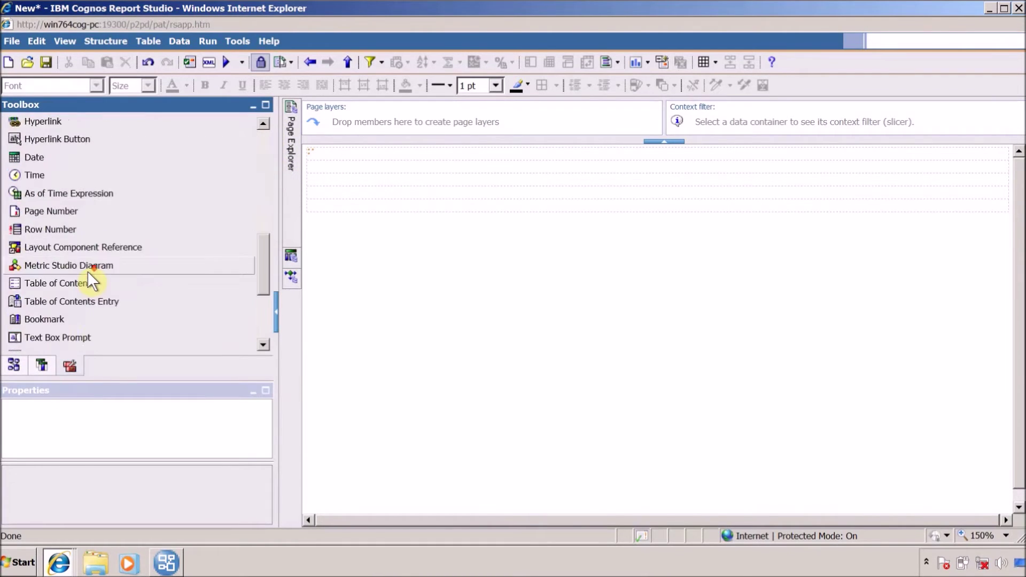
drag(57, 178, 330, 155)
- Replace the default name of the text box prompt's new parameter with the prefix p_
triple_click(388, 249)
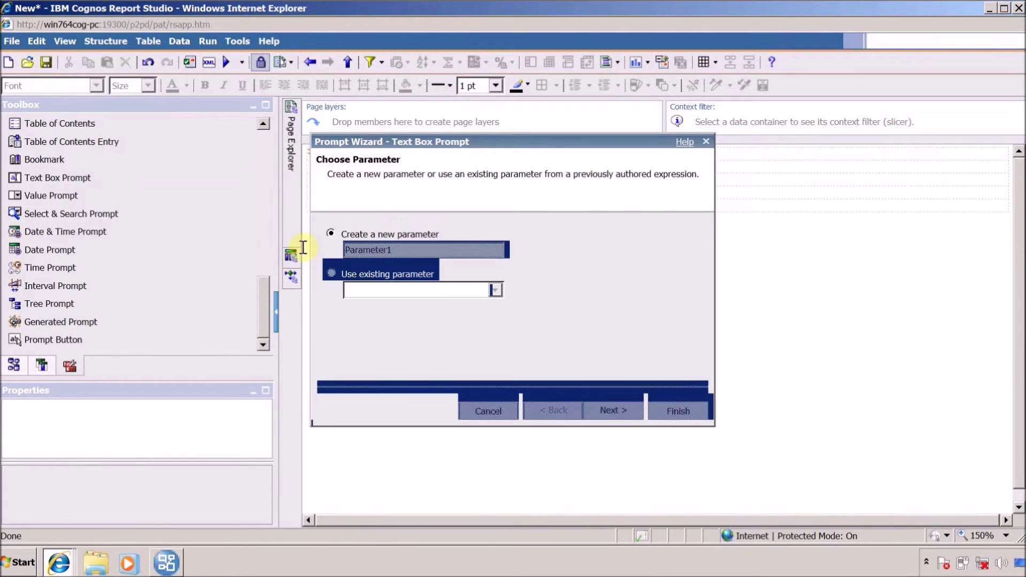
click(388, 250)
drag(399, 249, 345, 249)
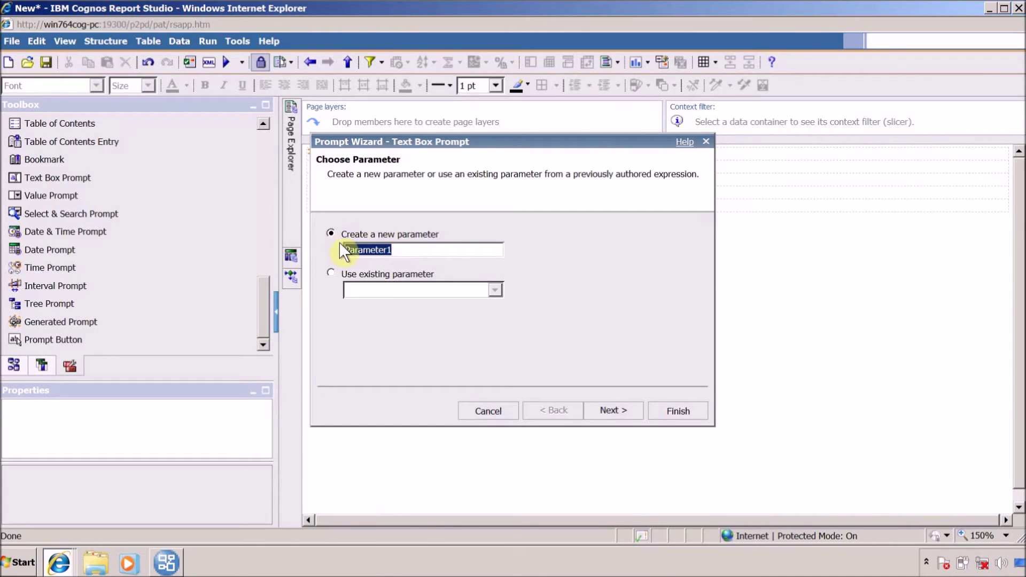
key(Delete)
text(p_)
- Copy the parameter name p_Filter from the Product_Filter expression in Framework Manager and return to the Text Box Prompt wizard in Report Studio
click(59, 562)
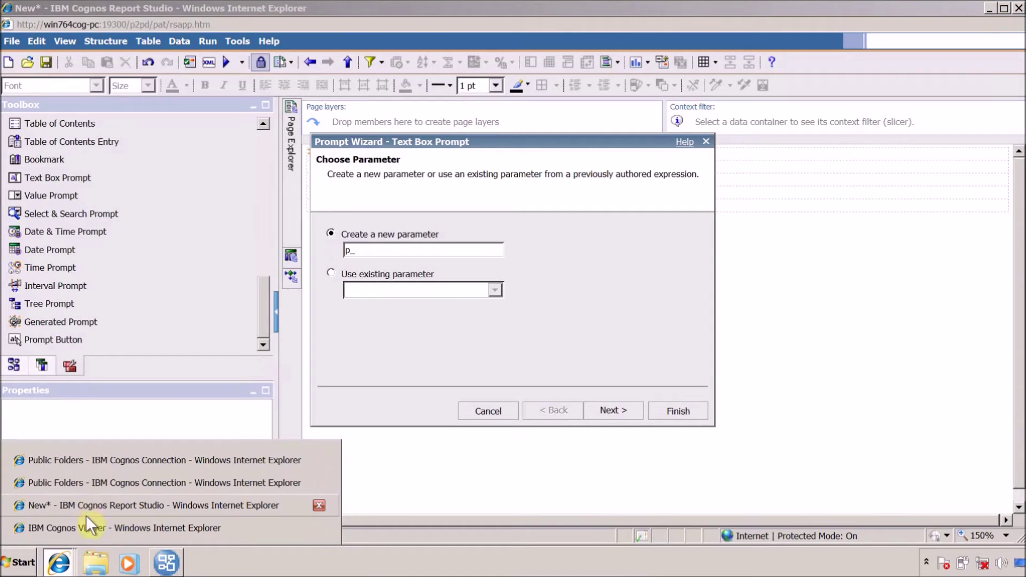
click(166, 562)
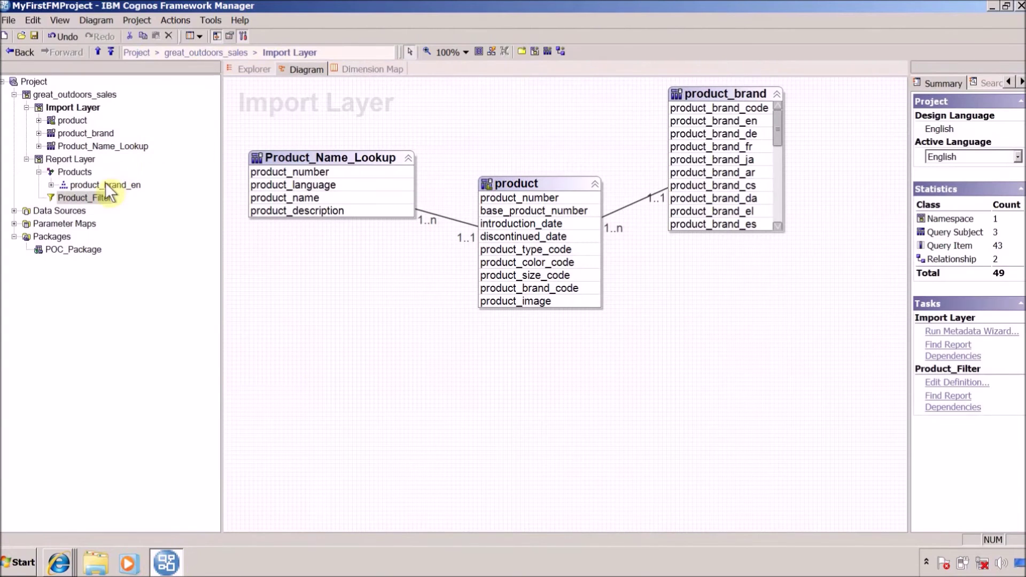
double_click(87, 198)
click(620, 159)
drag(617, 150, 647, 152)
key(ctrl+c)
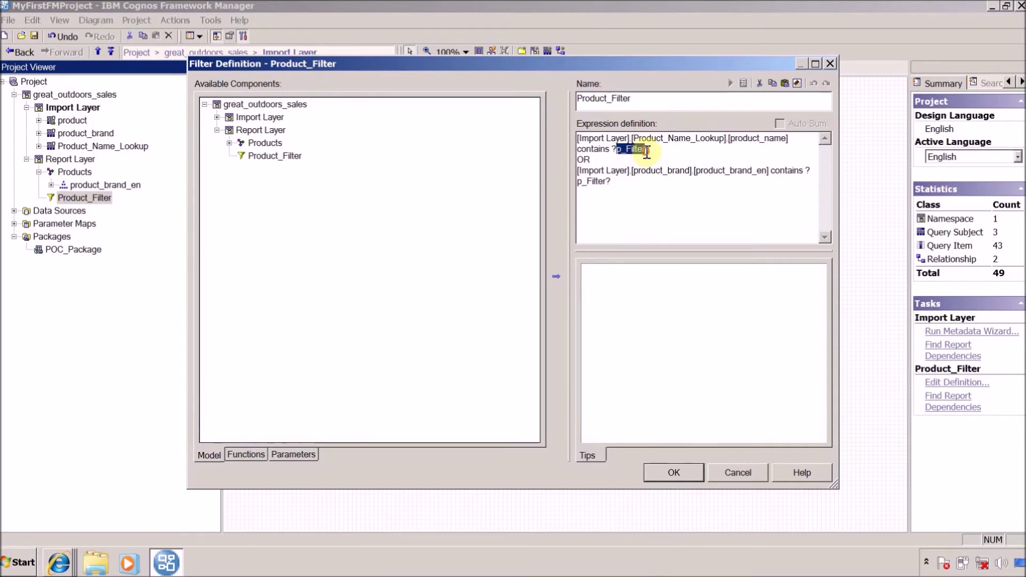
click(60, 561)
click(89, 528)
click(60, 562)
click(154, 505)
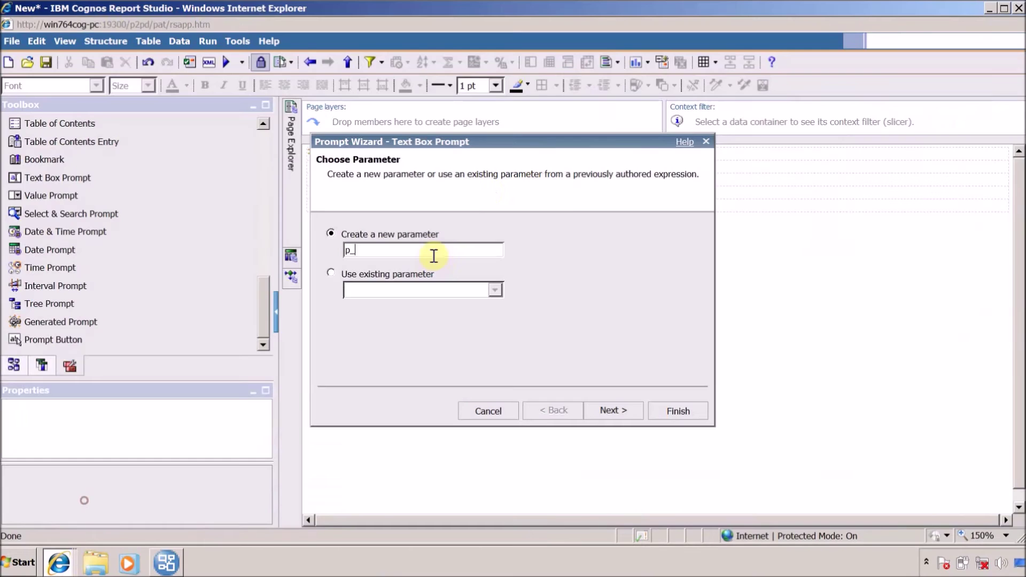
- Name the text box prompt's new parameter p_Filter and finish its wizard without creating a parameterized filter
key(ctrl+a)
key(ctrl+v)
click(618, 409)
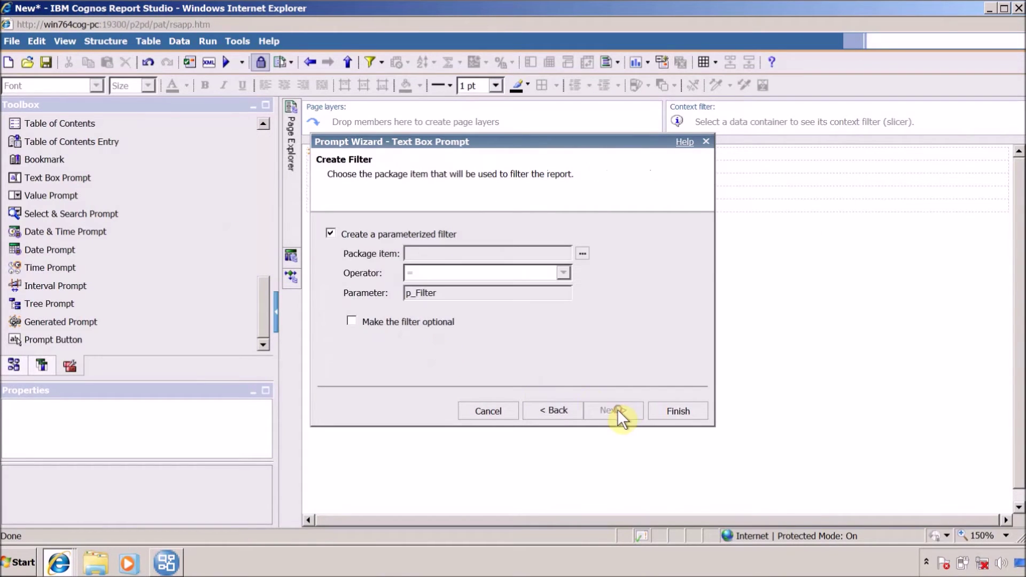
click(374, 236)
click(674, 411)
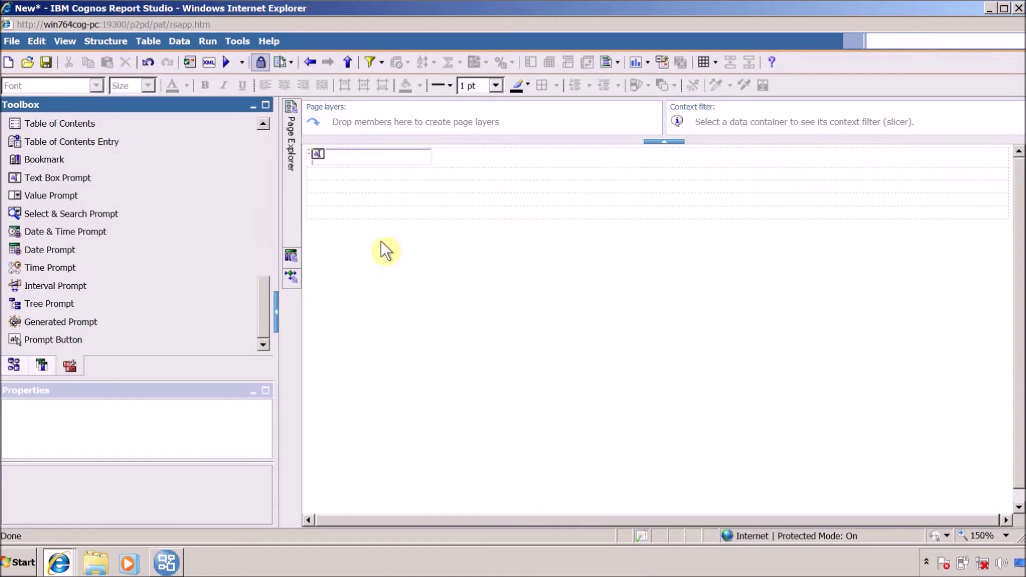
- Place a Prompt Button beside the text box prompt in the first table row and set its type to Finish
click(42, 365)
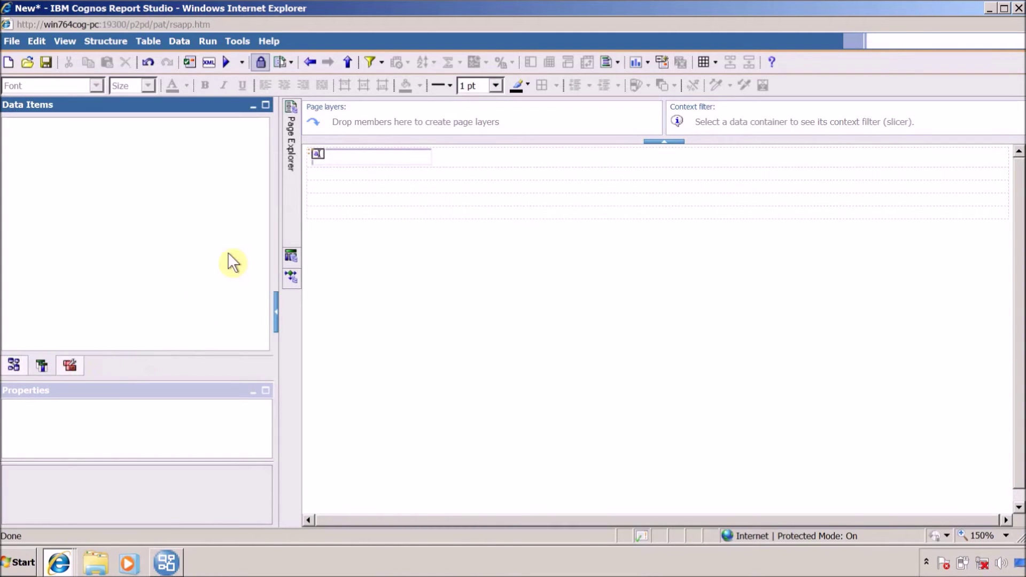
click(70, 365)
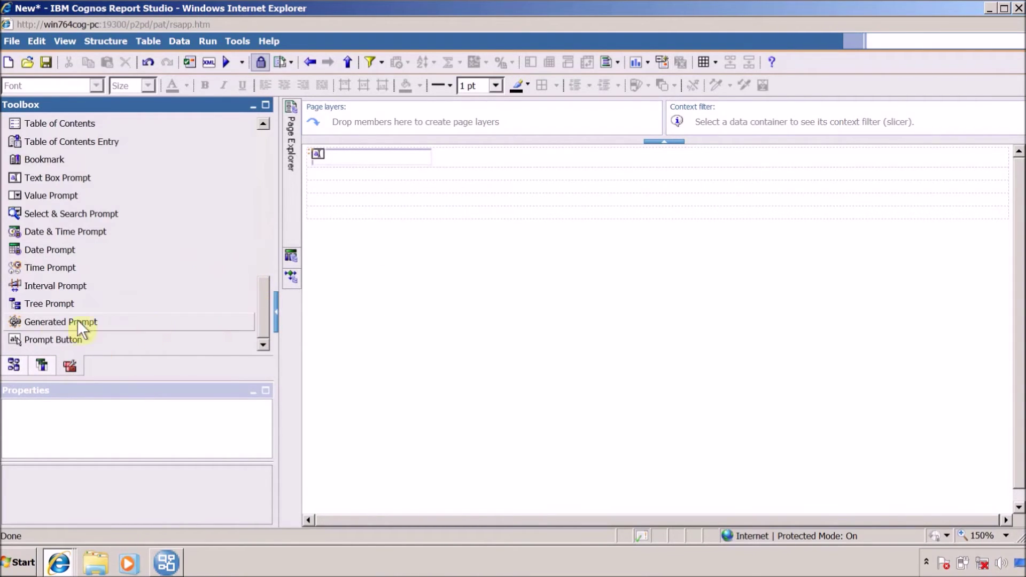
drag(40, 340, 467, 162)
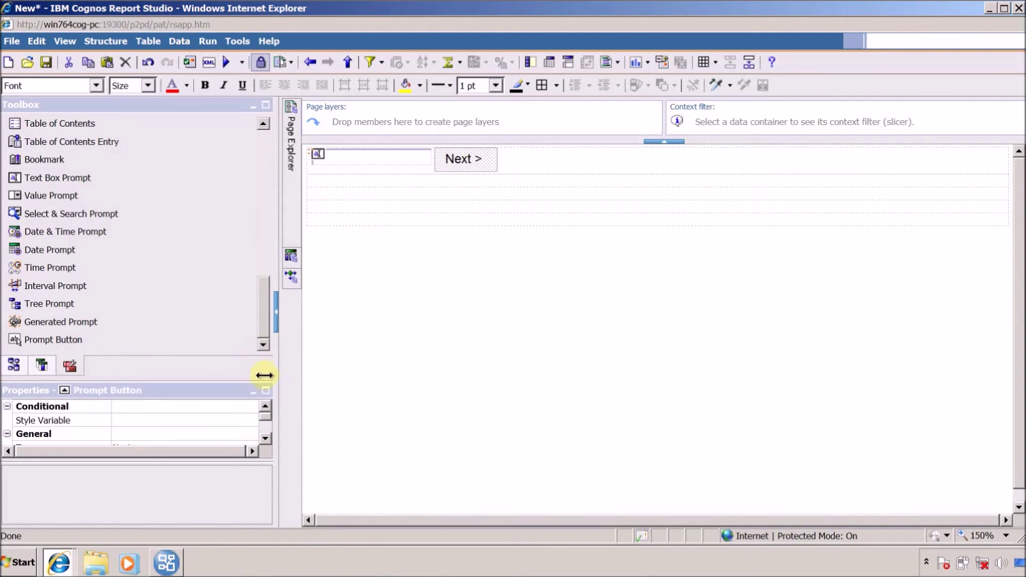
click(265, 391)
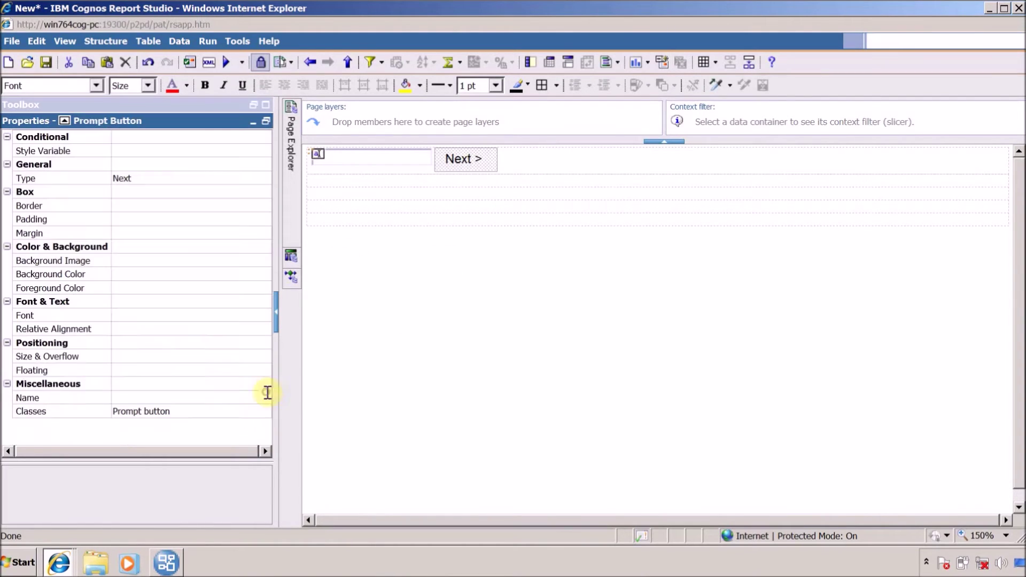
click(189, 178)
click(264, 178)
click(156, 222)
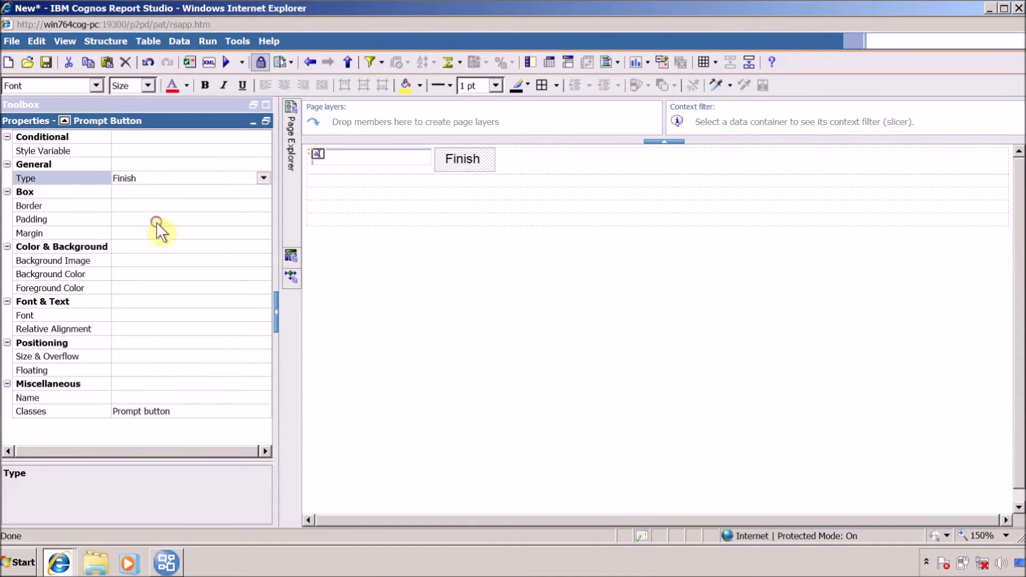
- Replace the prompt button's label with a text item reading Refresh
click(255, 121)
scroll(193, 398, up, 10)
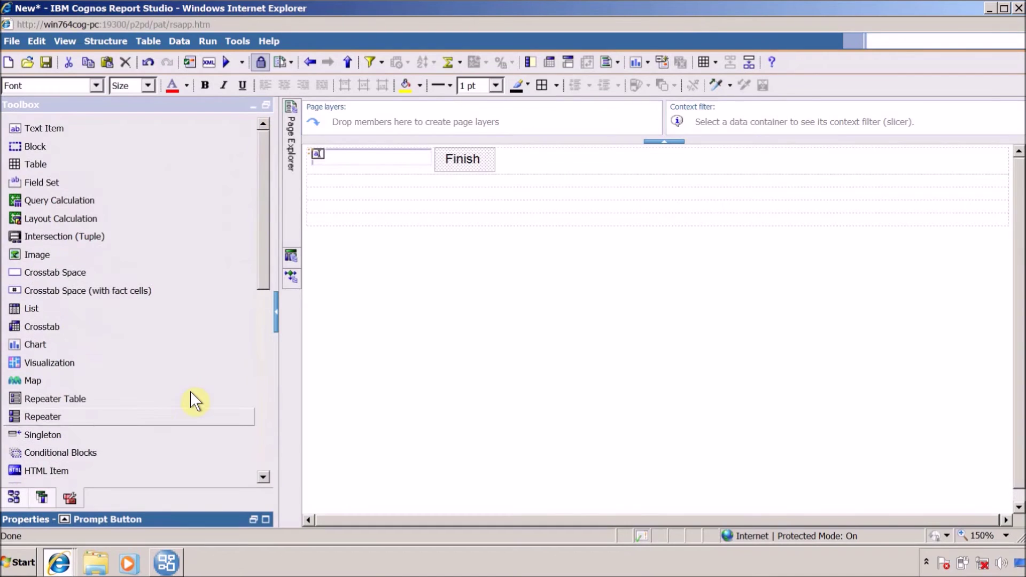
drag(43, 128, 466, 164)
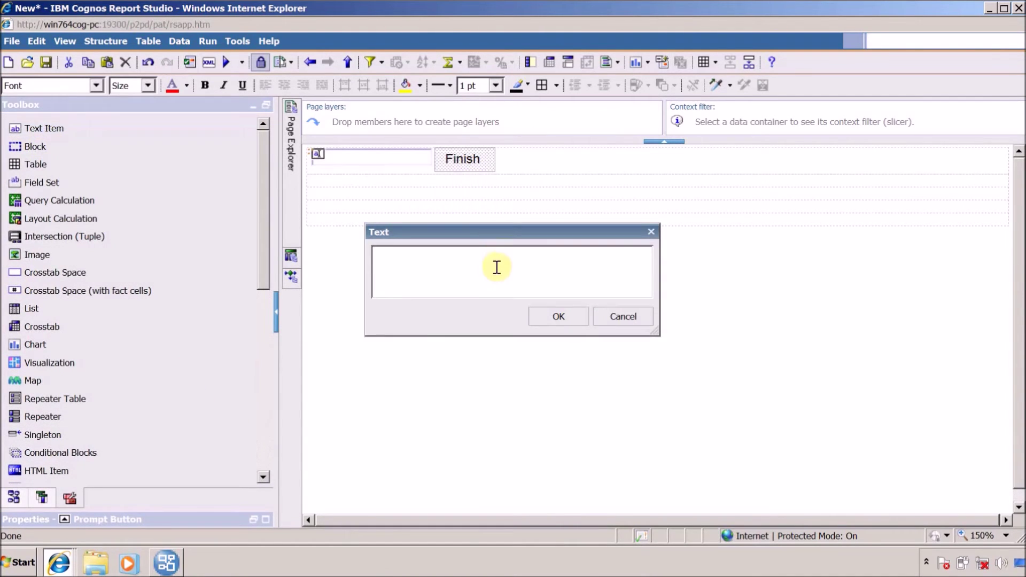
text(Refresh)
click(564, 315)
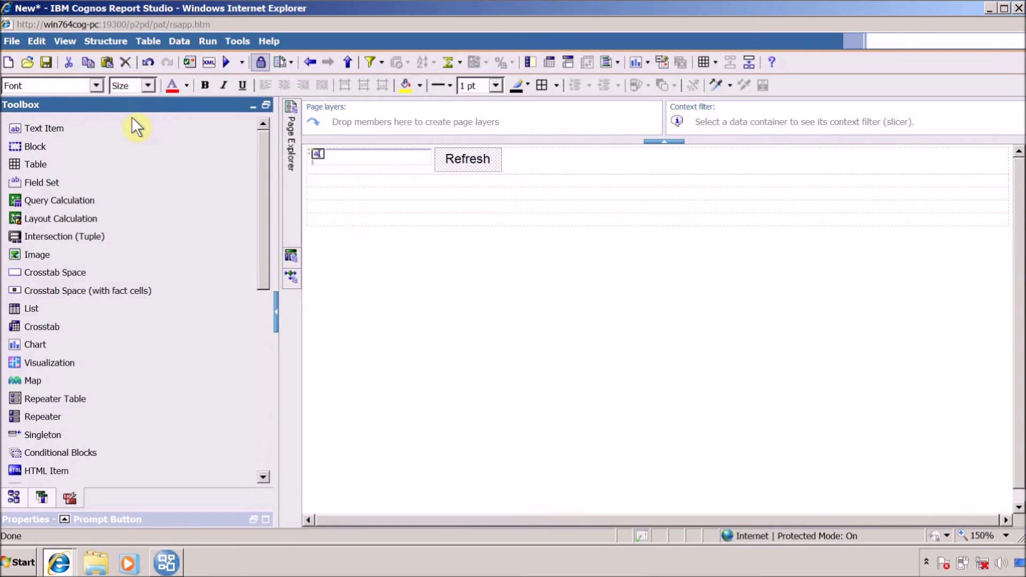
- Insert a text item with no text in the second table row and set its source type to Report Expression
drag(48, 127, 345, 214)
click(561, 314)
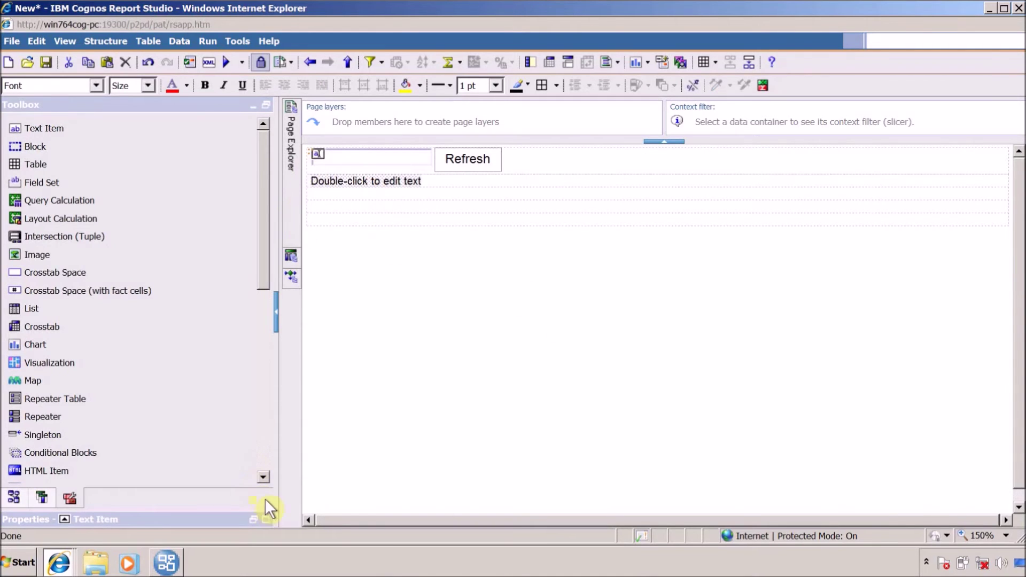
click(266, 519)
click(223, 220)
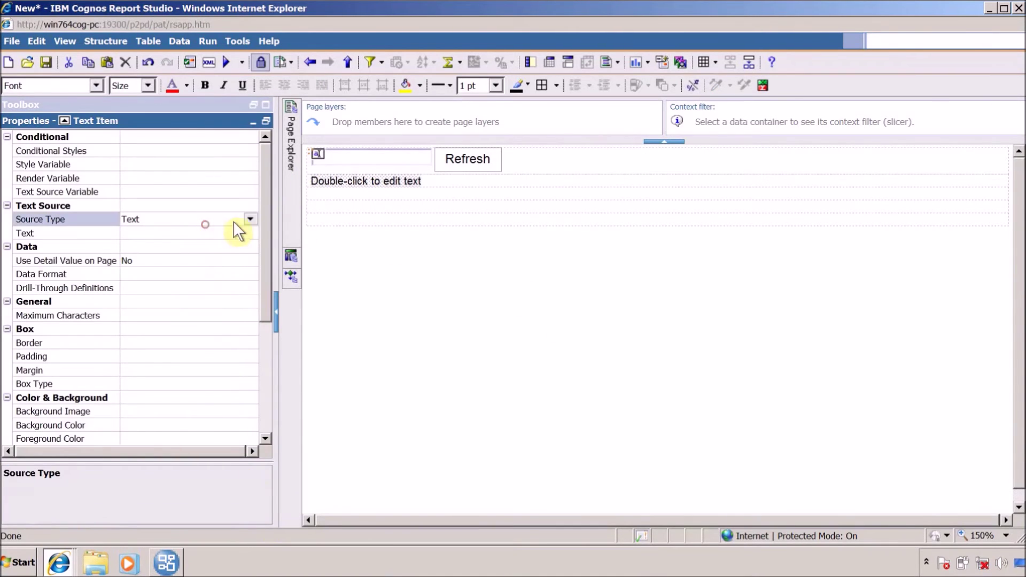
click(250, 218)
click(249, 238)
click(174, 239)
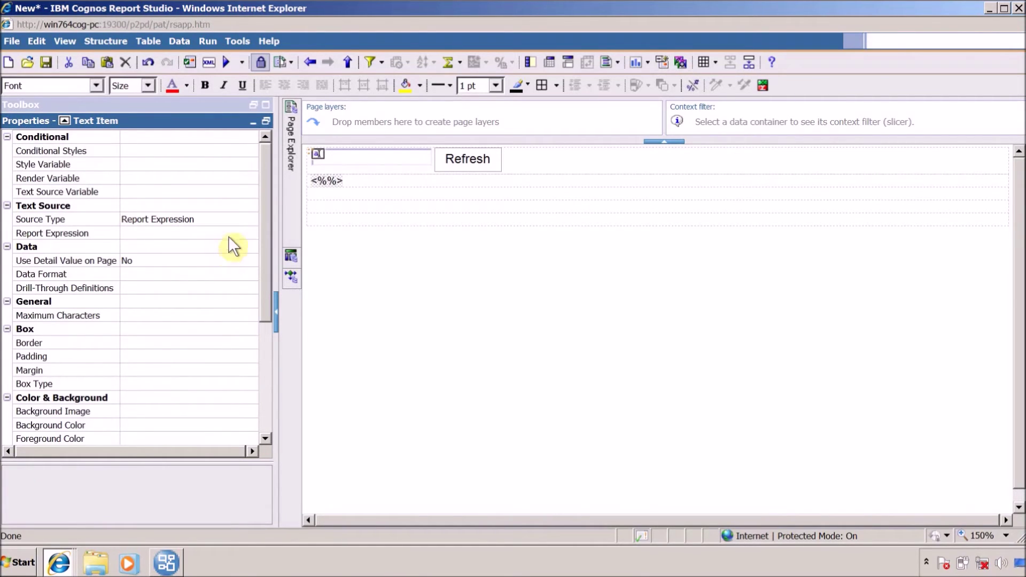
- Place a Tree Prompt from the toolbox in the third table row with a new parameter named p_Tree
click(252, 120)
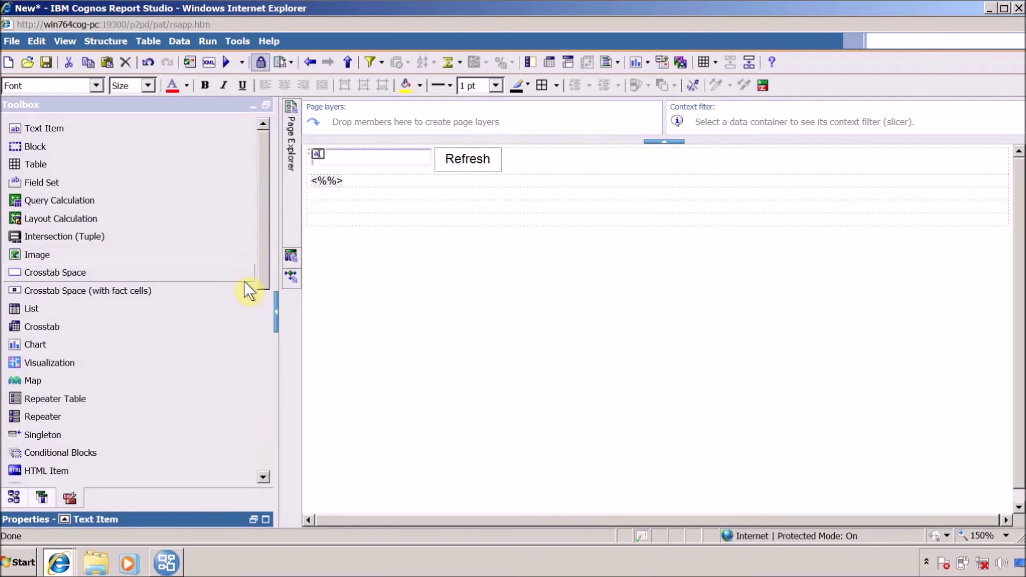
drag(261, 168, 259, 383)
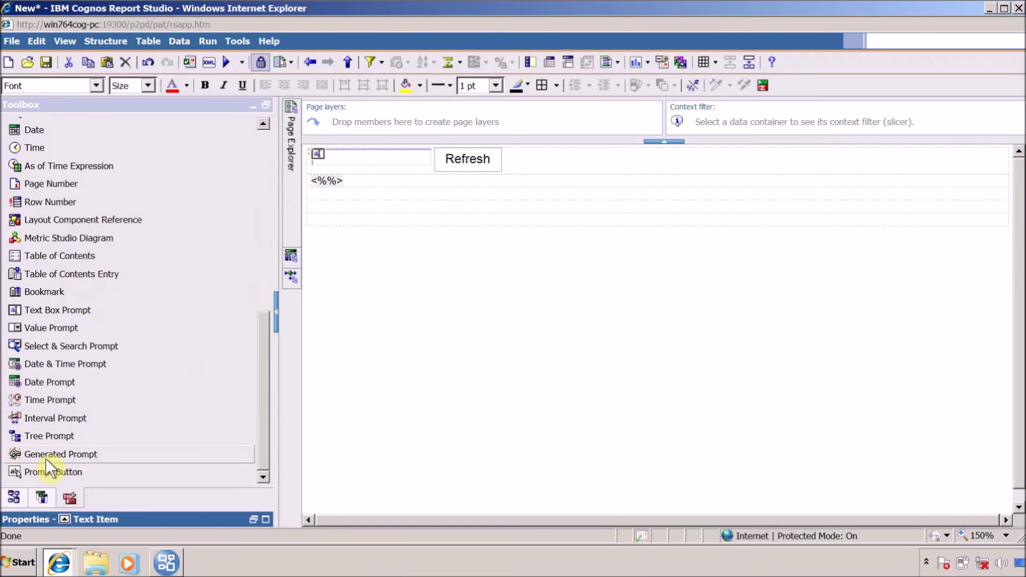
drag(49, 436, 283, 250)
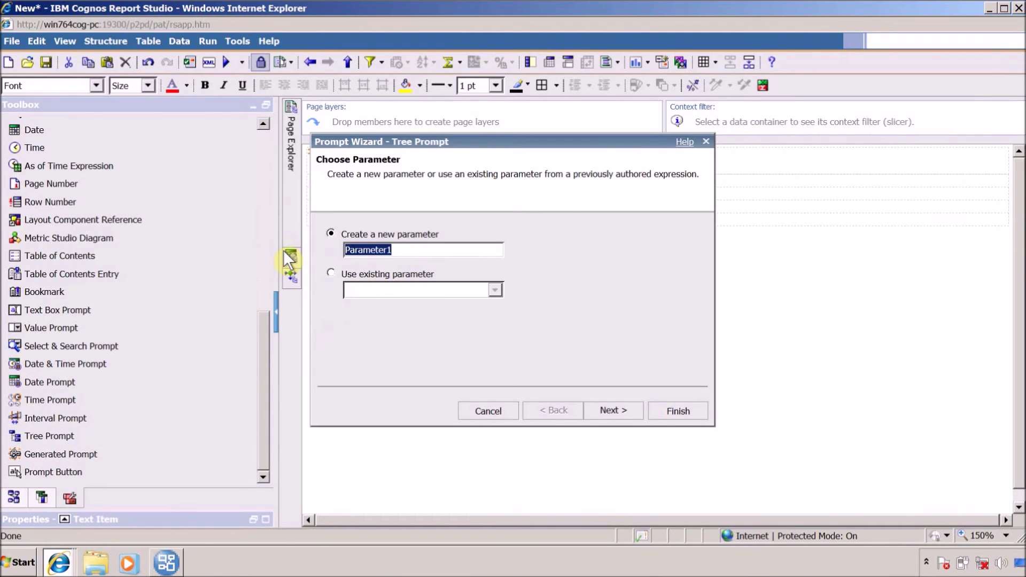
text(p_Tree)
click(605, 409)
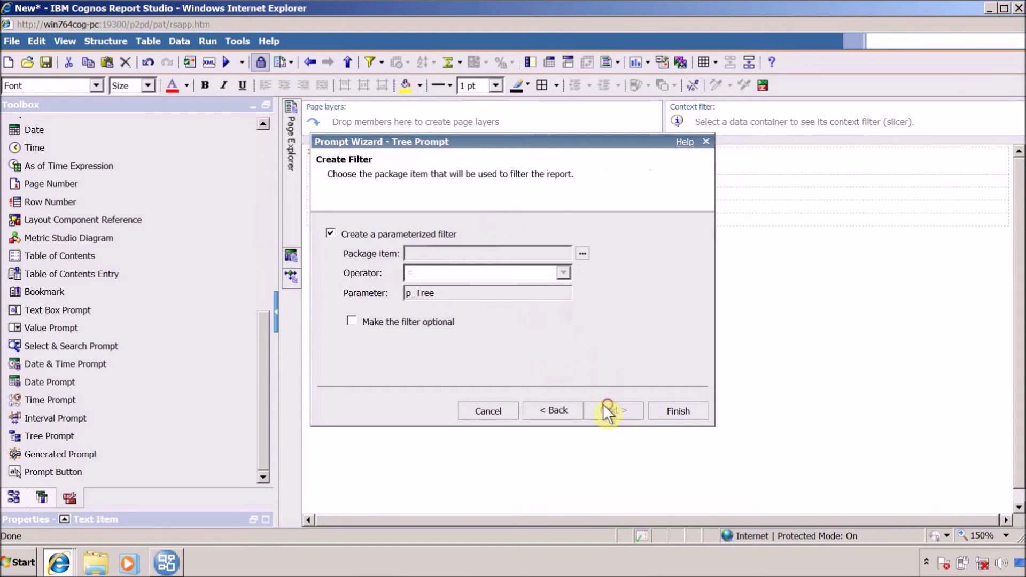
- Finish the Tree Prompt wizard without a parameterized filter, creating a new query named Q_Tree
click(365, 236)
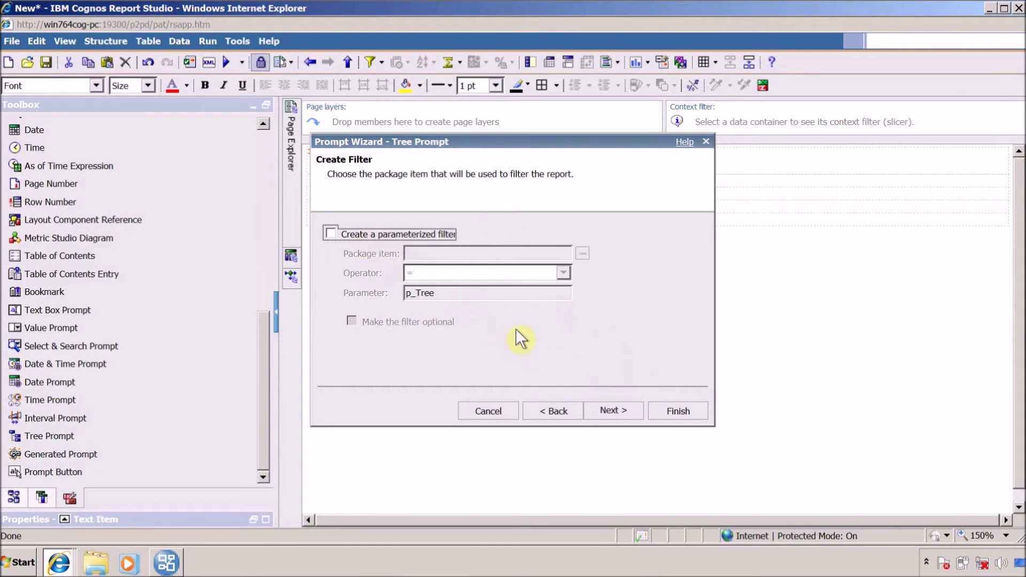
click(610, 413)
text(Q)
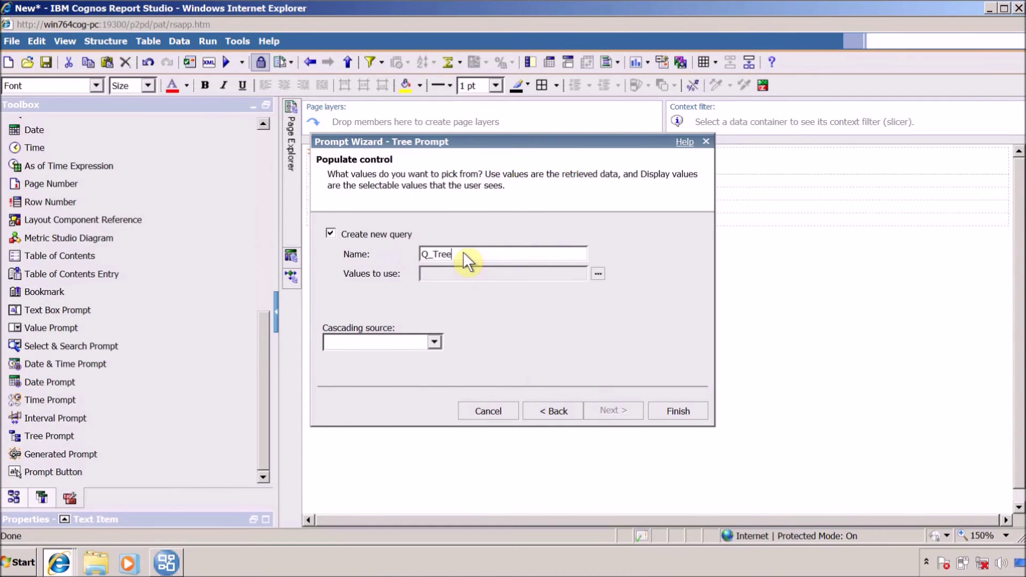
text(_Tree)
click(678, 411)
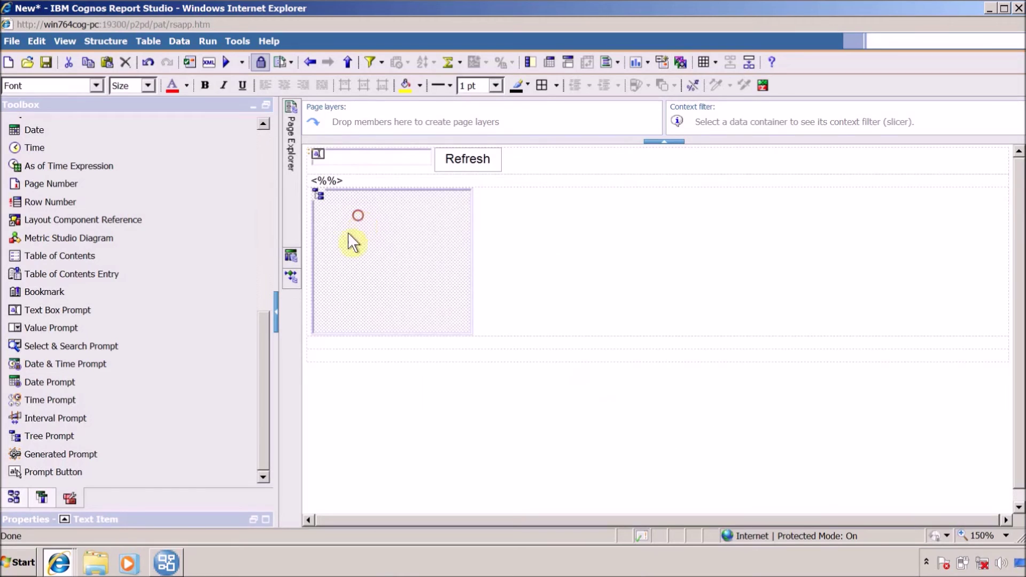
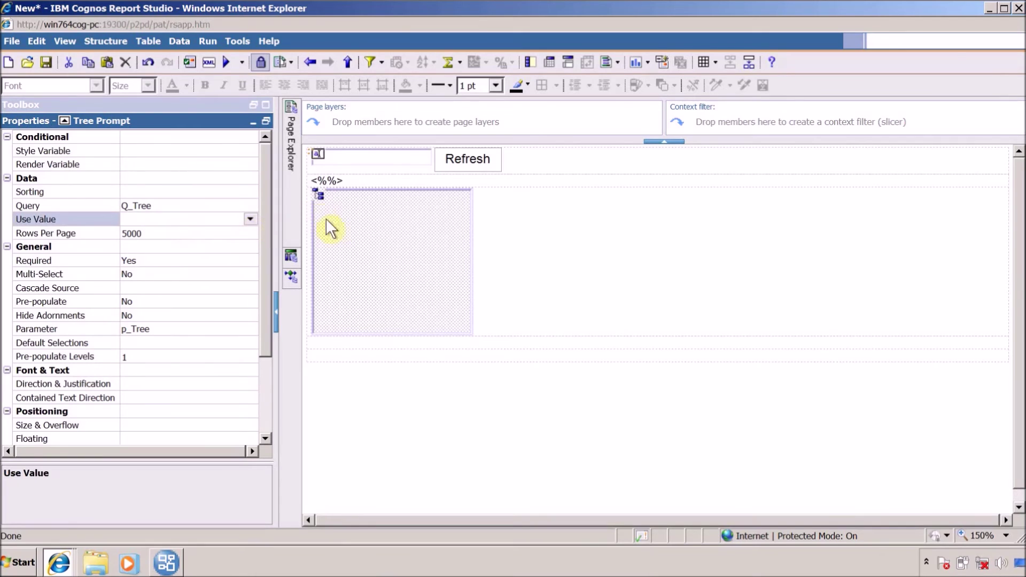
- Open the tree prompt's query Q_Tree and add the product_brand_en(All) member to its data items
click(393, 244)
click(206, 152)
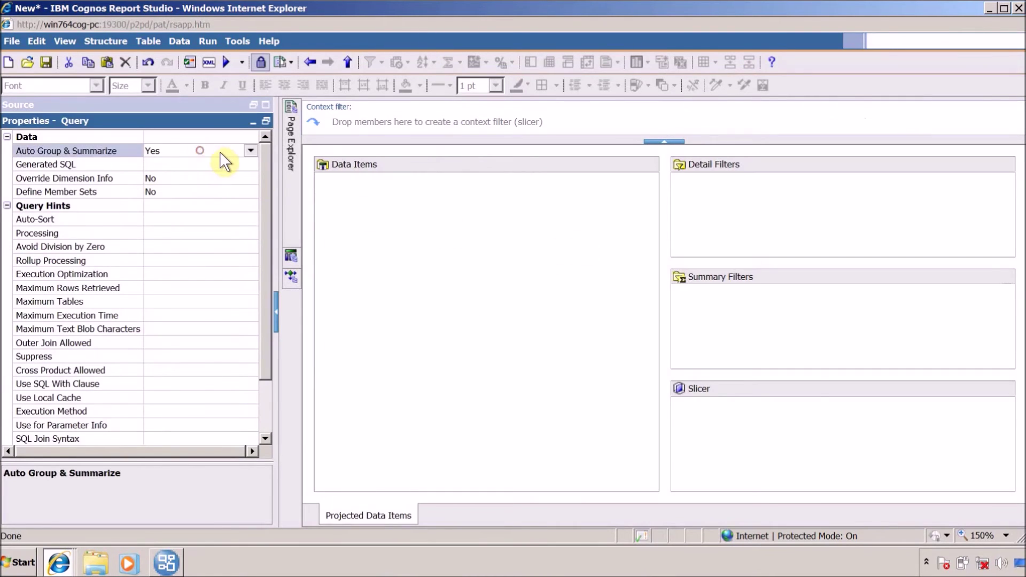
click(264, 122)
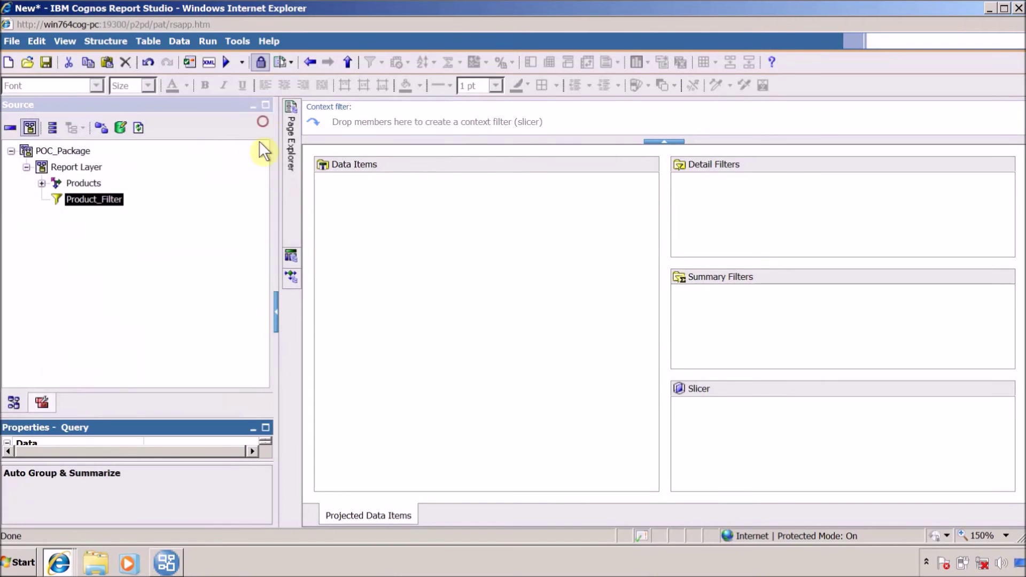
click(42, 182)
click(127, 231)
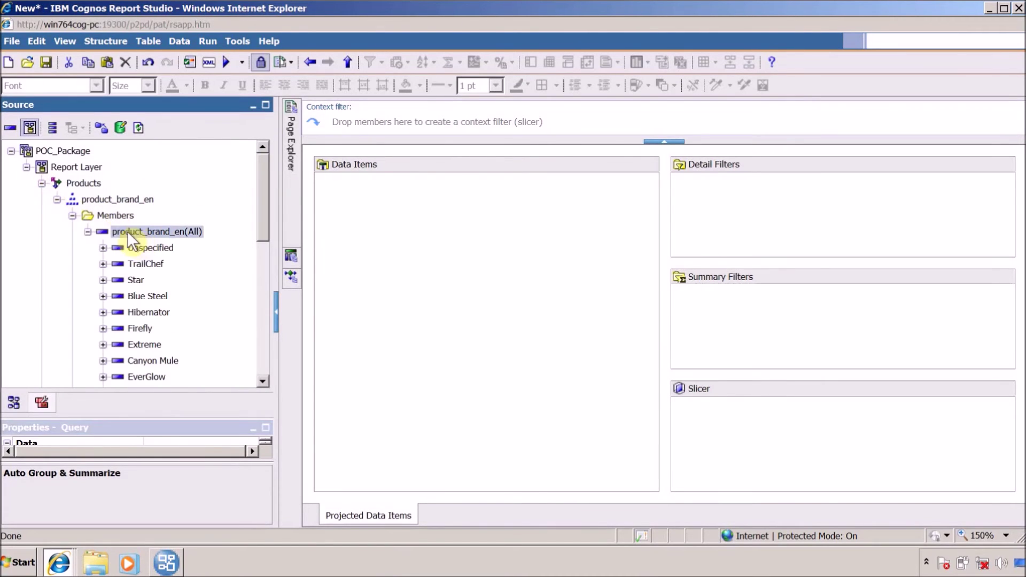
drag(127, 230, 408, 351)
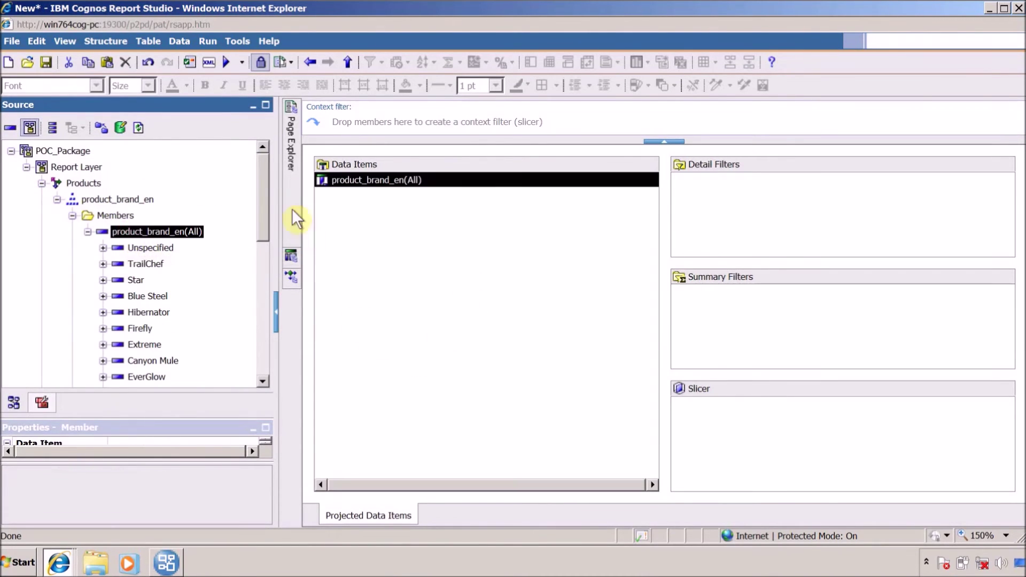
- Add Product_Filter from the package to the detail filters of Q_Tree and set its usage to Optional
click(42, 183)
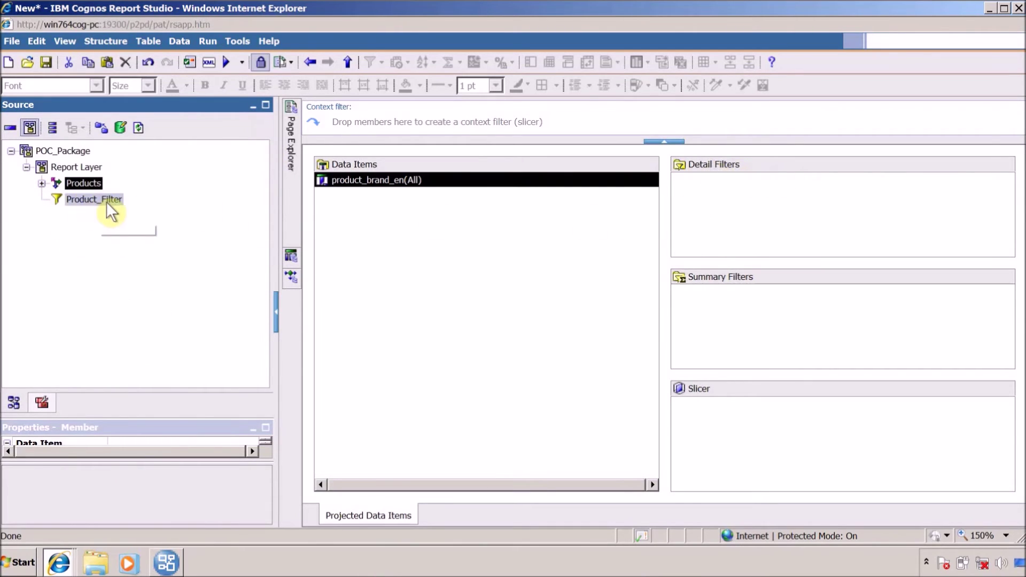
drag(94, 199, 735, 239)
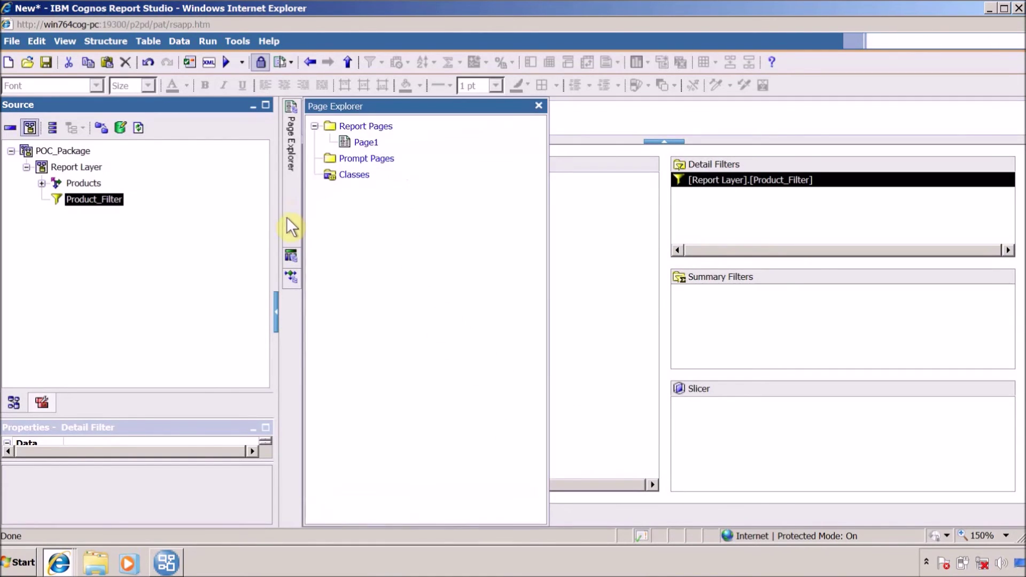
click(265, 428)
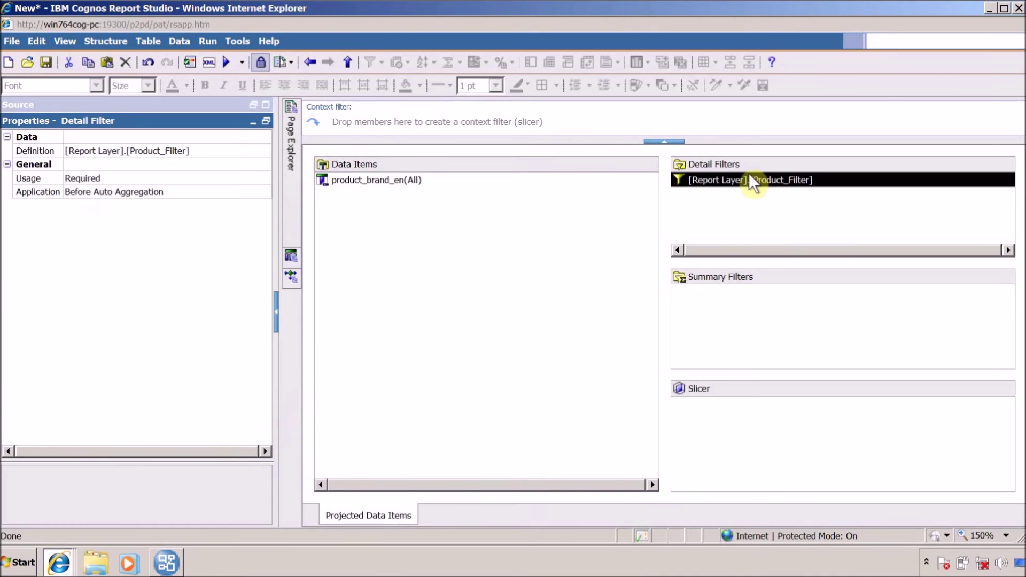
click(150, 175)
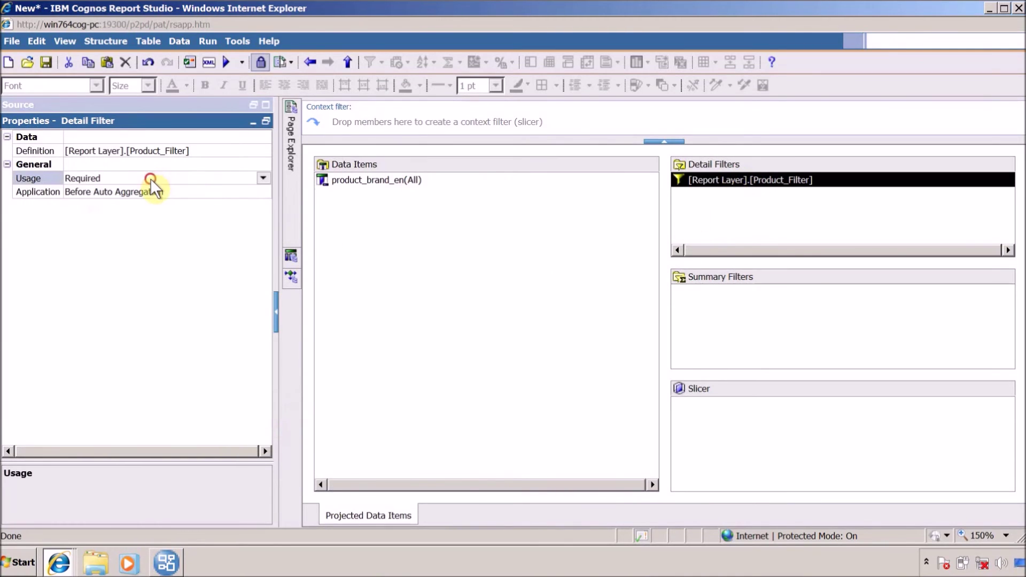
click(263, 178)
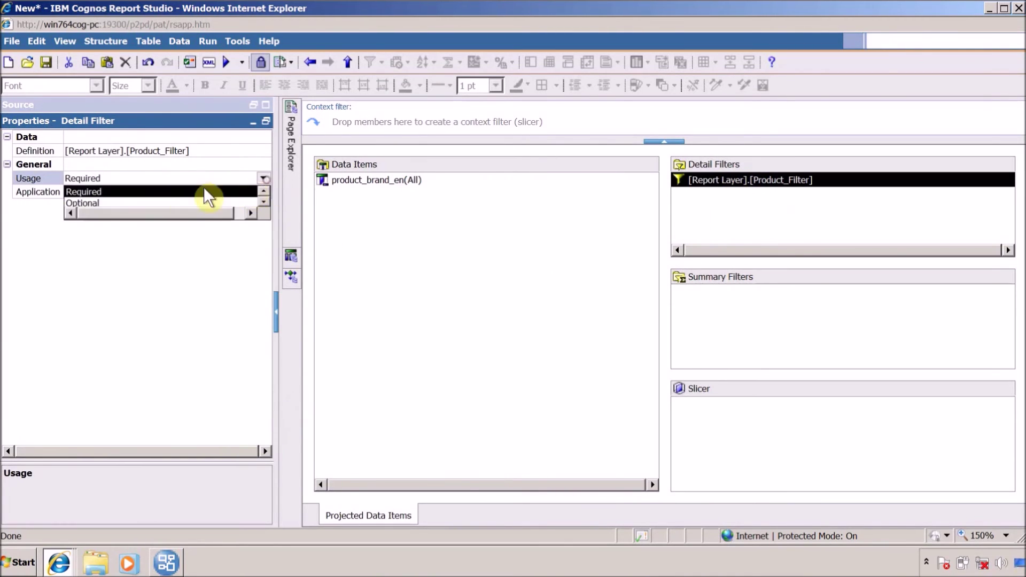
click(150, 202)
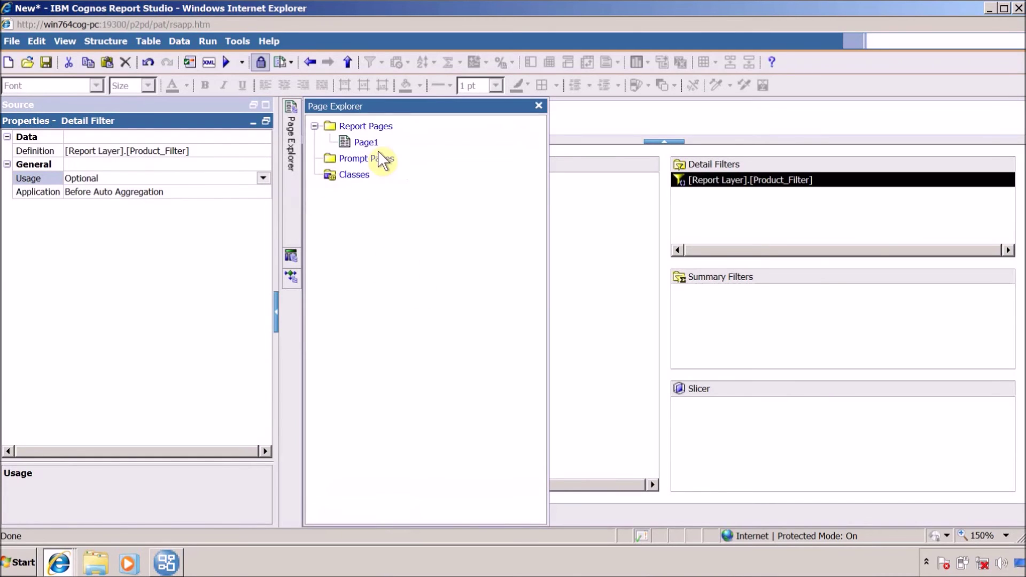
- Return to Page1 and set the Required property to No for both the text box prompt and the tree prompt
click(374, 166)
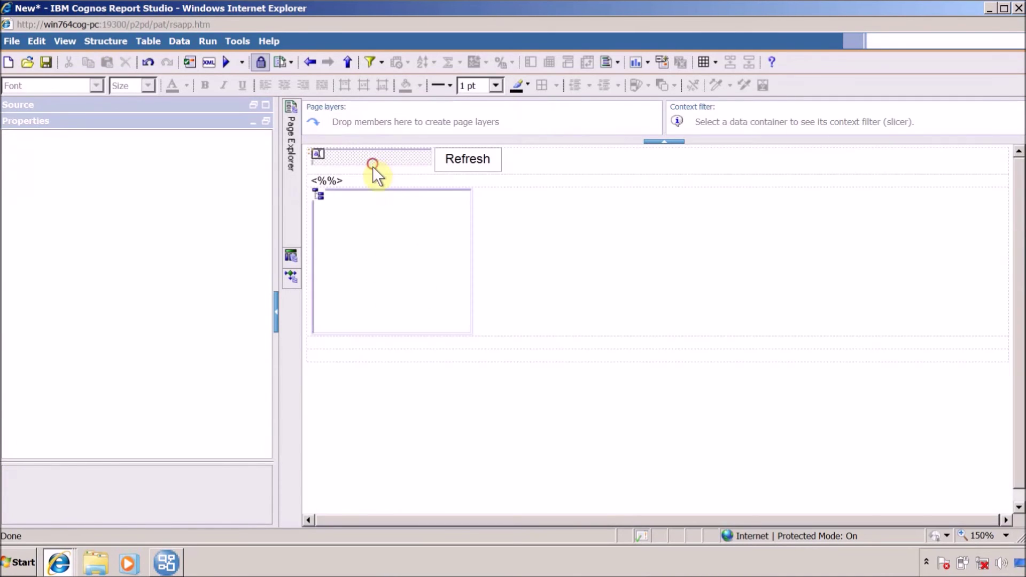
click(156, 190)
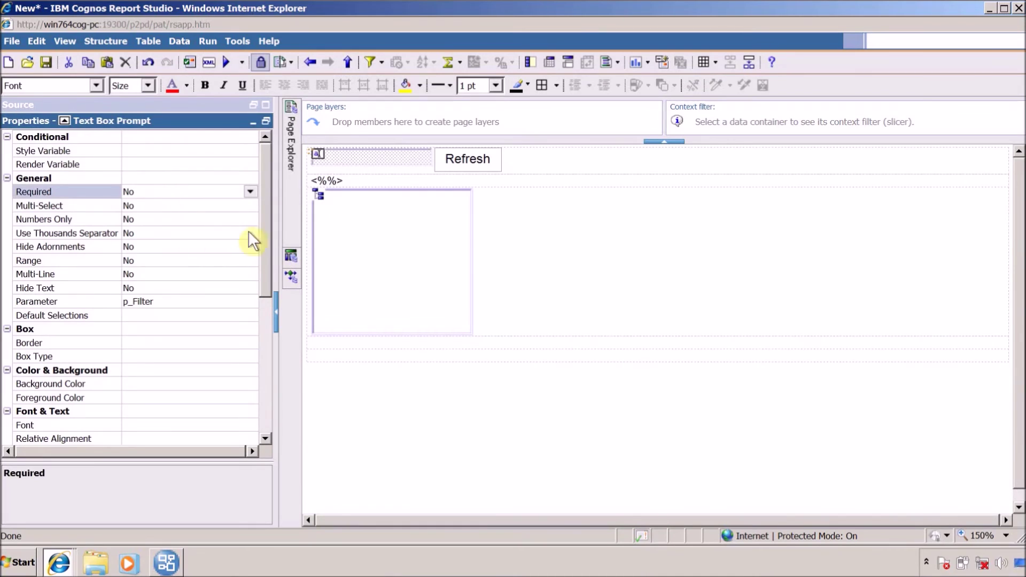
click(341, 251)
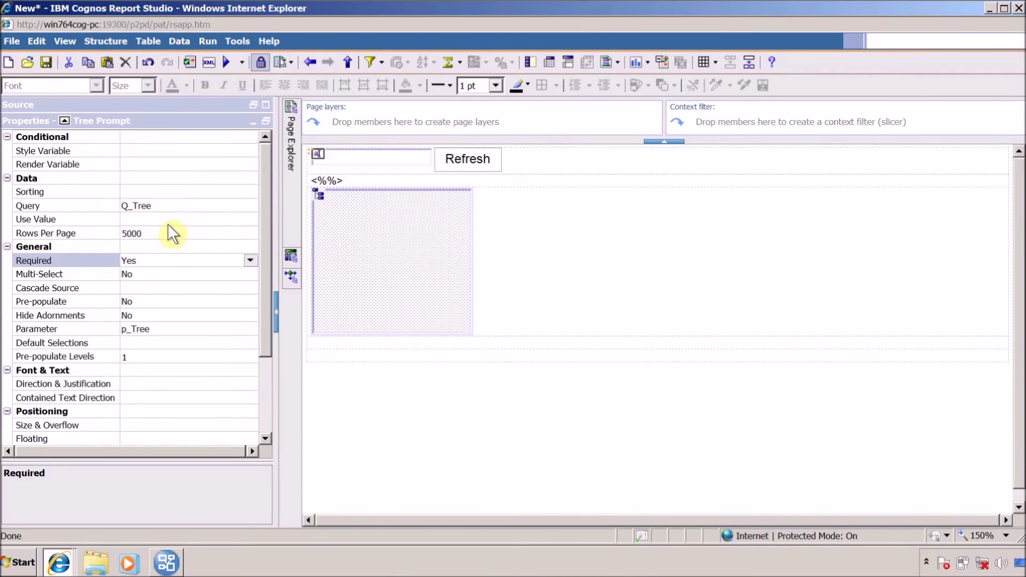
double_click(166, 260)
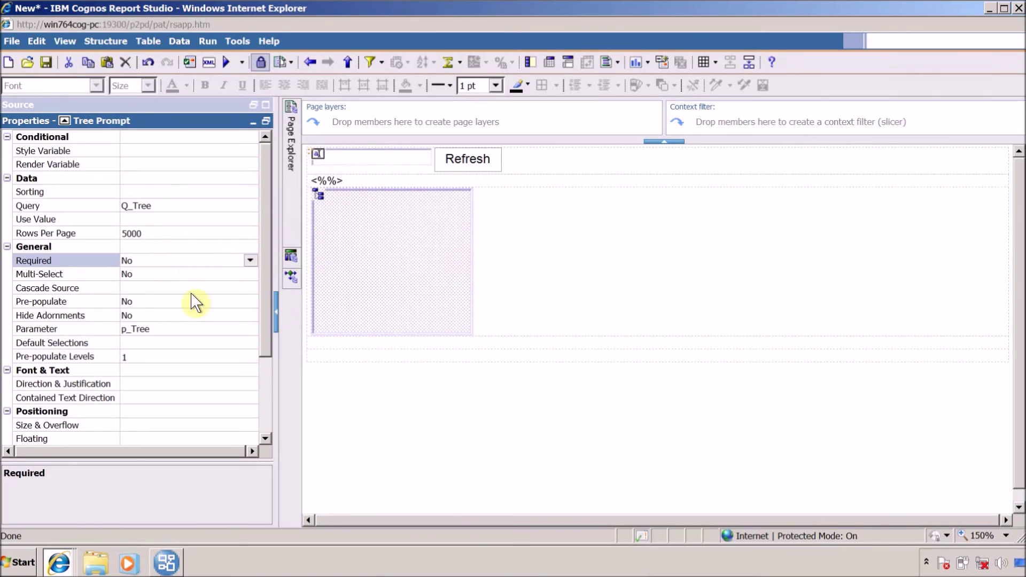
- Set the tree prompt's Multi-Select property to Yes and its Use Value to product_brand_en(All)
double_click(165, 274)
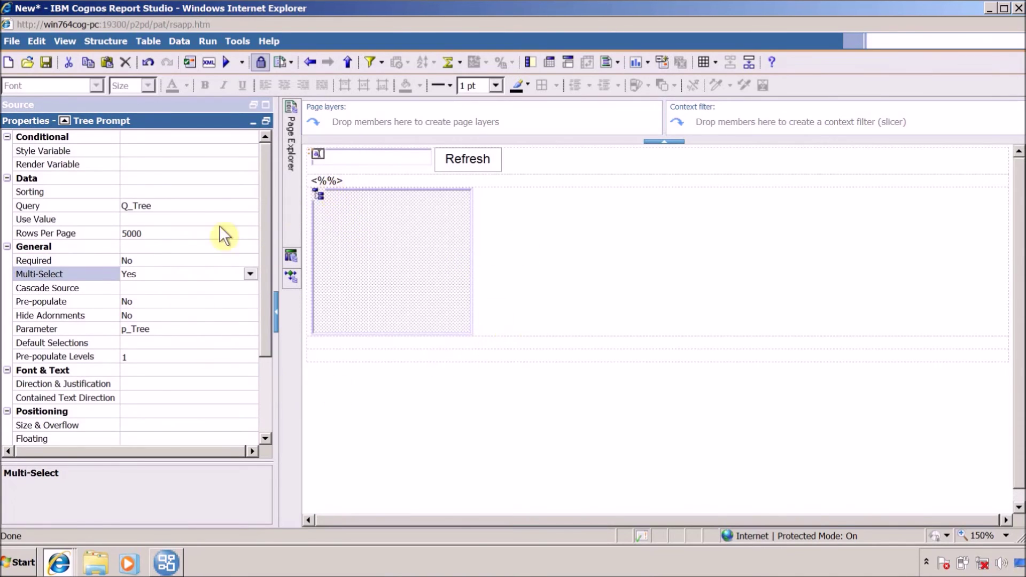
click(137, 220)
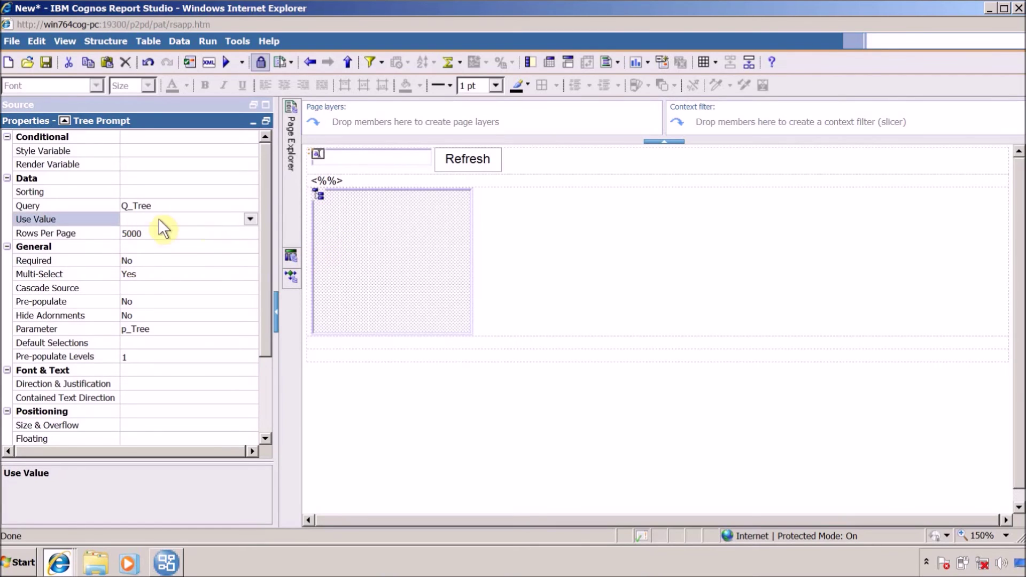
click(248, 220)
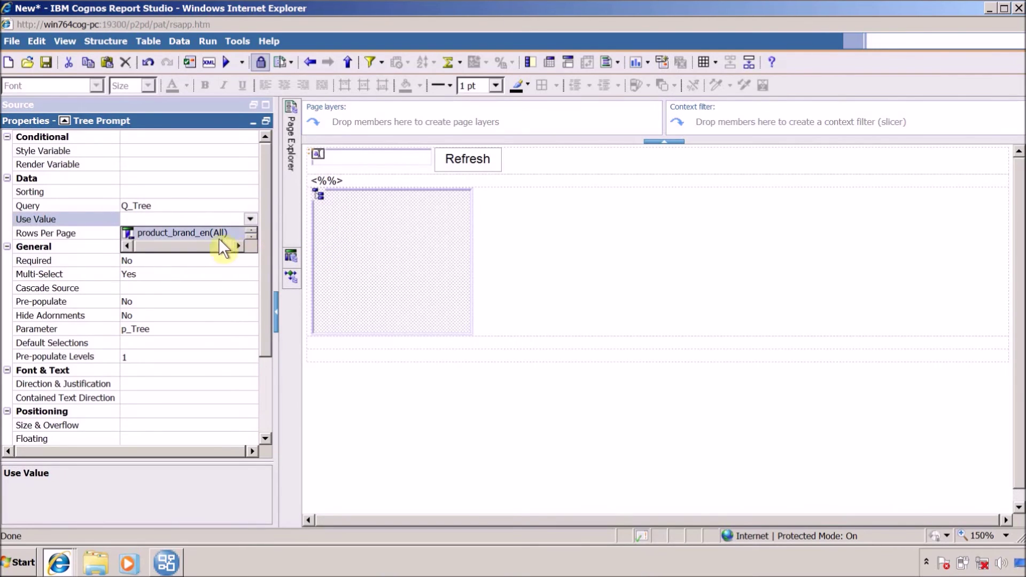
click(204, 234)
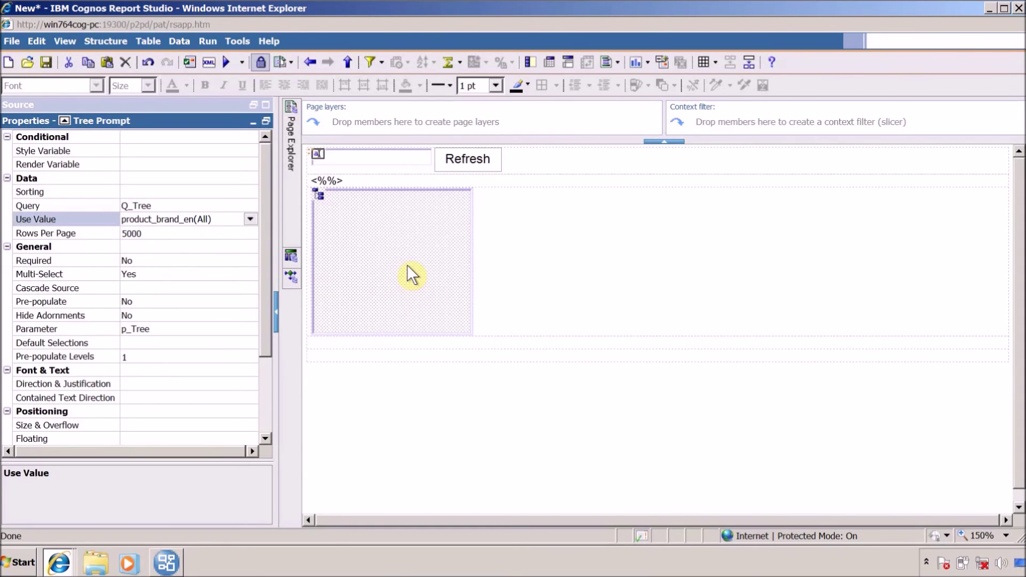
- Define the report expression of the empty text item above the tree prompt as ParamDisplayValue('p_Tree')
click(326, 182)
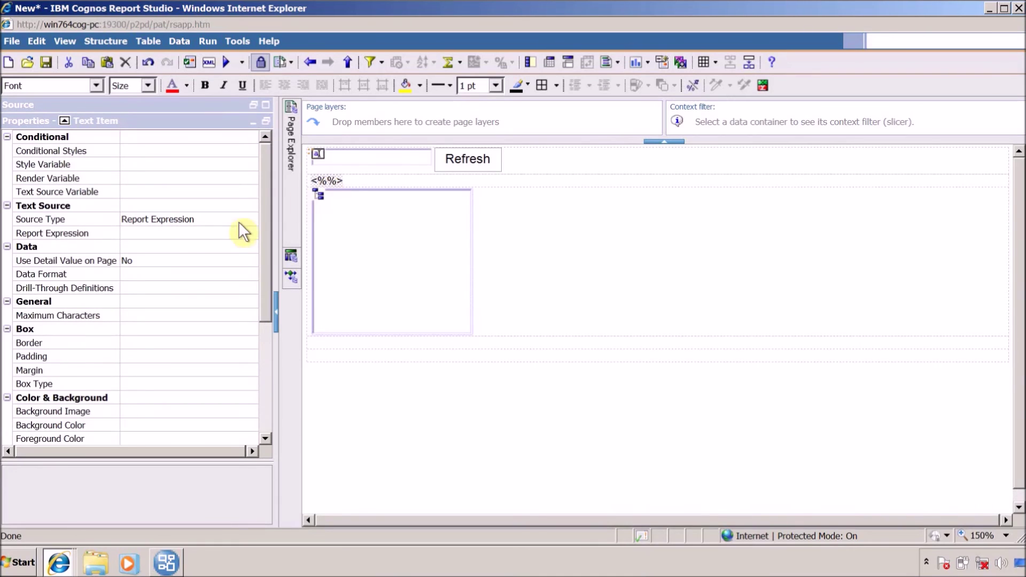
click(205, 233)
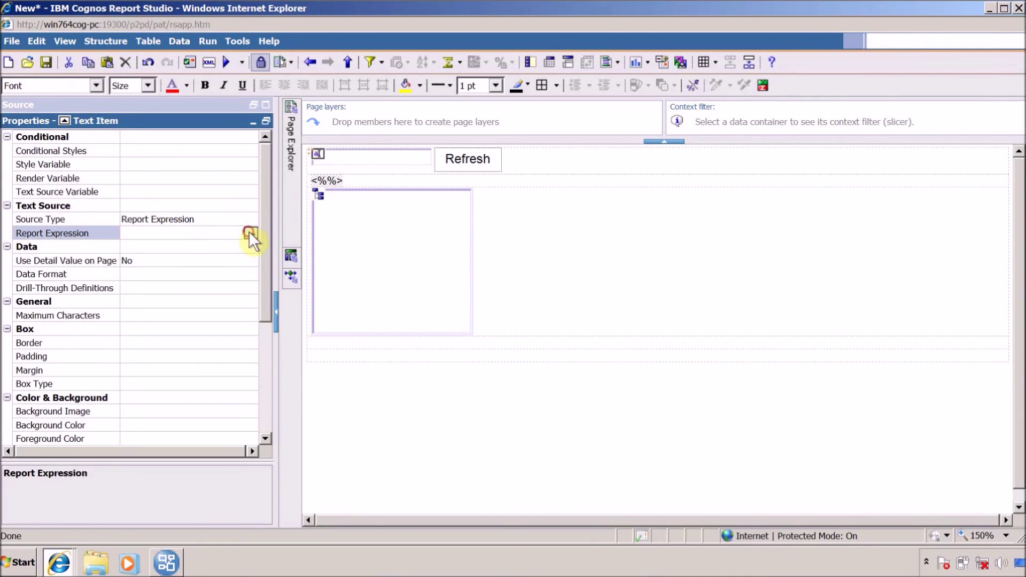
click(249, 233)
click(310, 416)
click(336, 416)
click(277, 166)
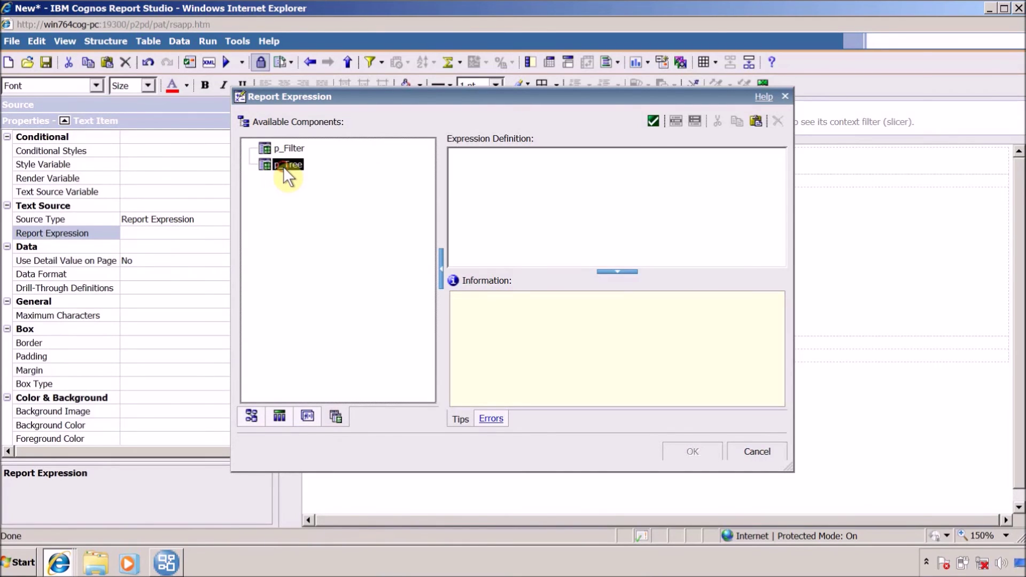
drag(286, 167, 482, 165)
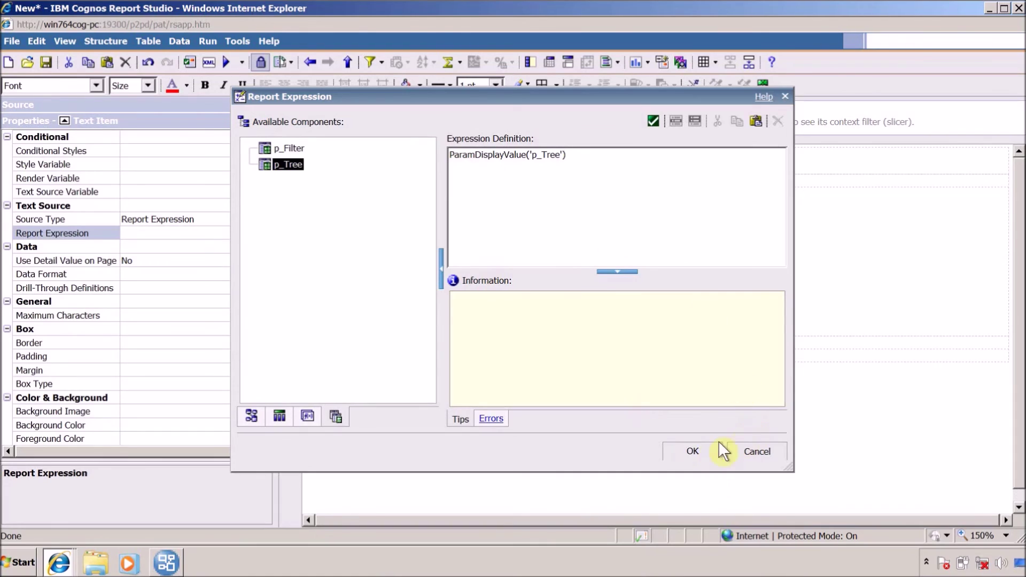
click(716, 449)
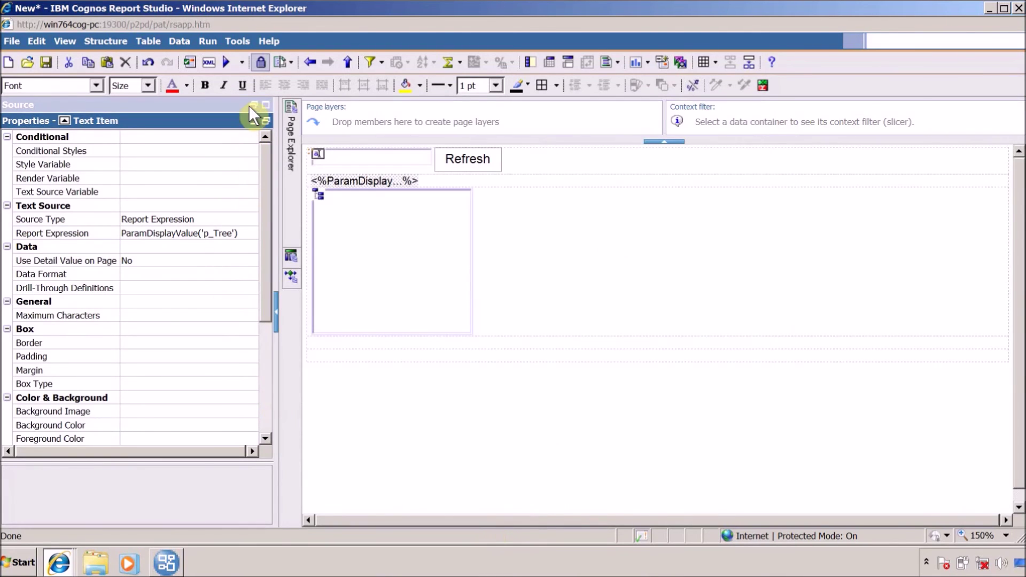
- Run the report, maximize the Cognos Viewer window and expand product_brand_en(All) in the tree prompt
click(379, 158)
click(375, 231)
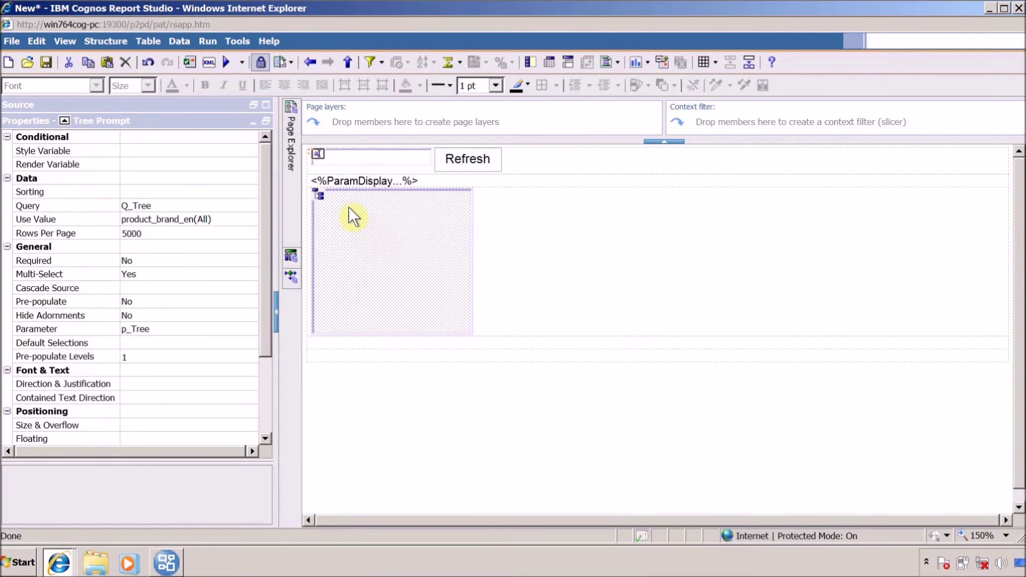
click(337, 181)
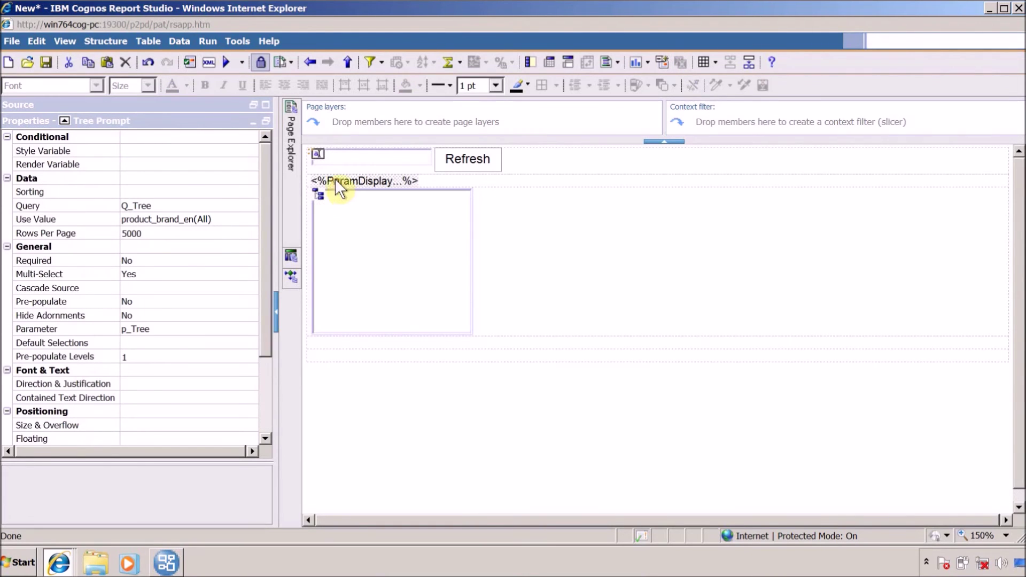
click(228, 60)
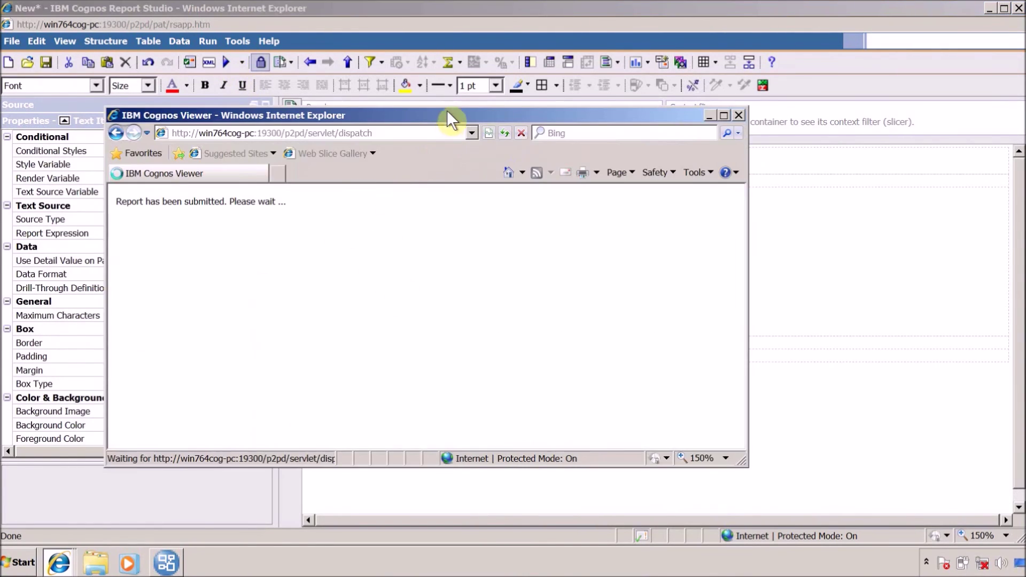
double_click(447, 112)
click(25, 168)
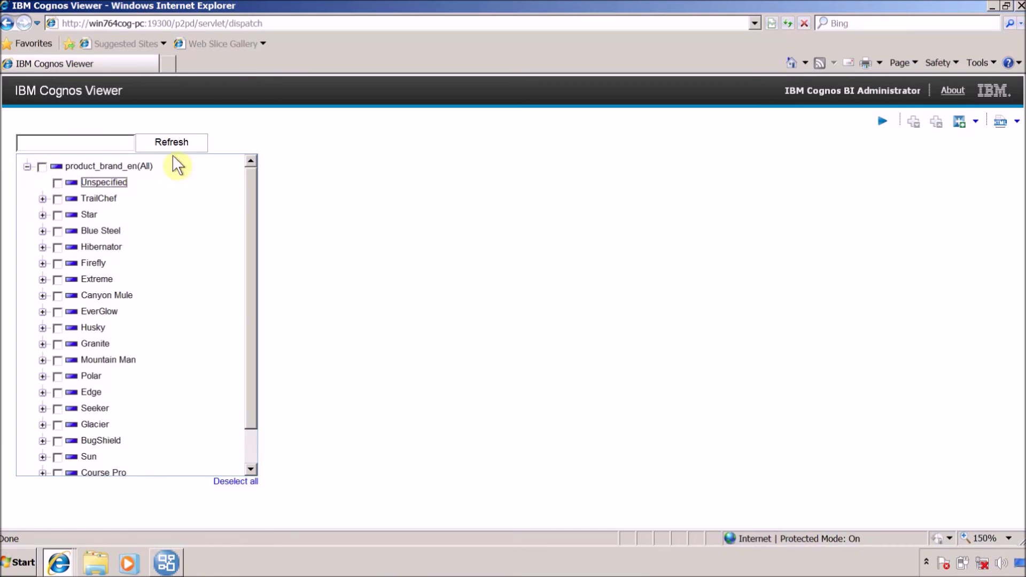
- Examine the products under the TrailChef brand, expanding its first two products, and collapse the brand again
click(121, 173)
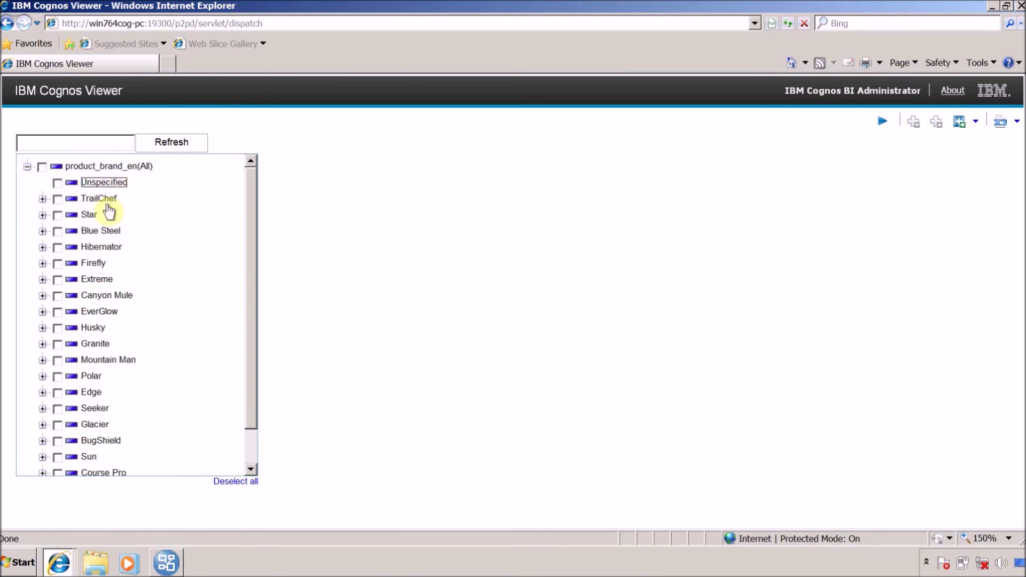
click(42, 199)
click(99, 199)
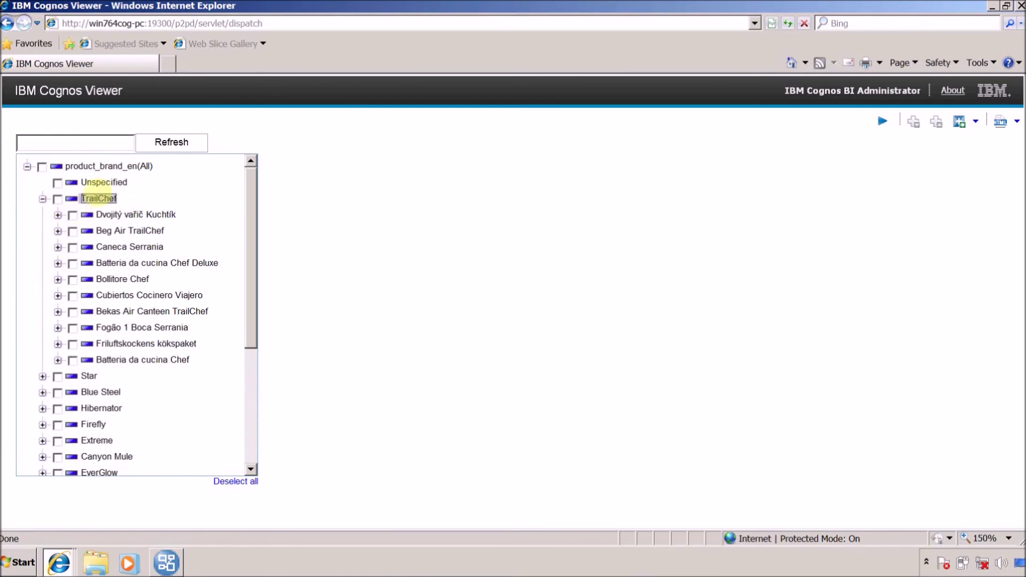
click(57, 214)
click(58, 231)
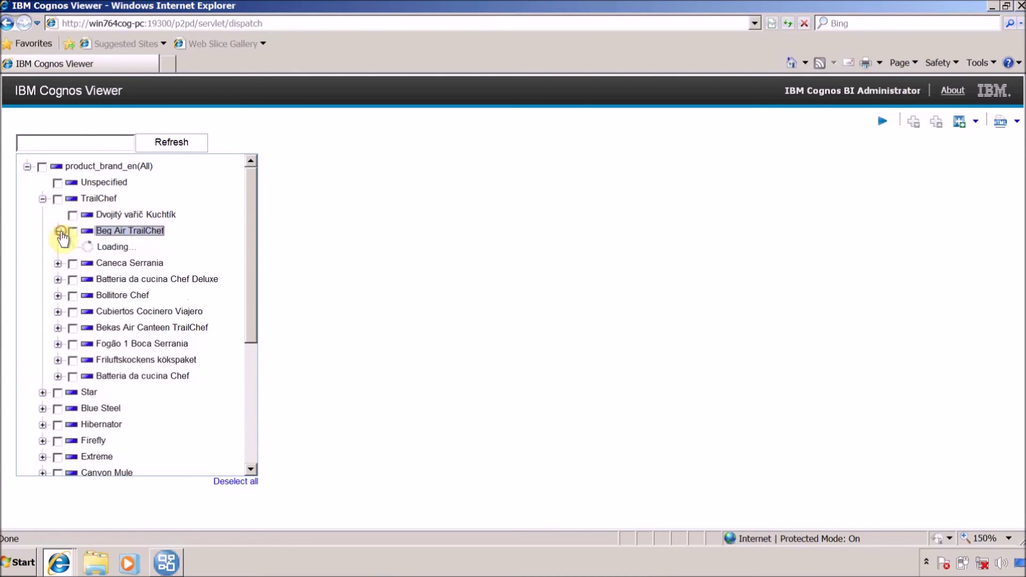
click(42, 198)
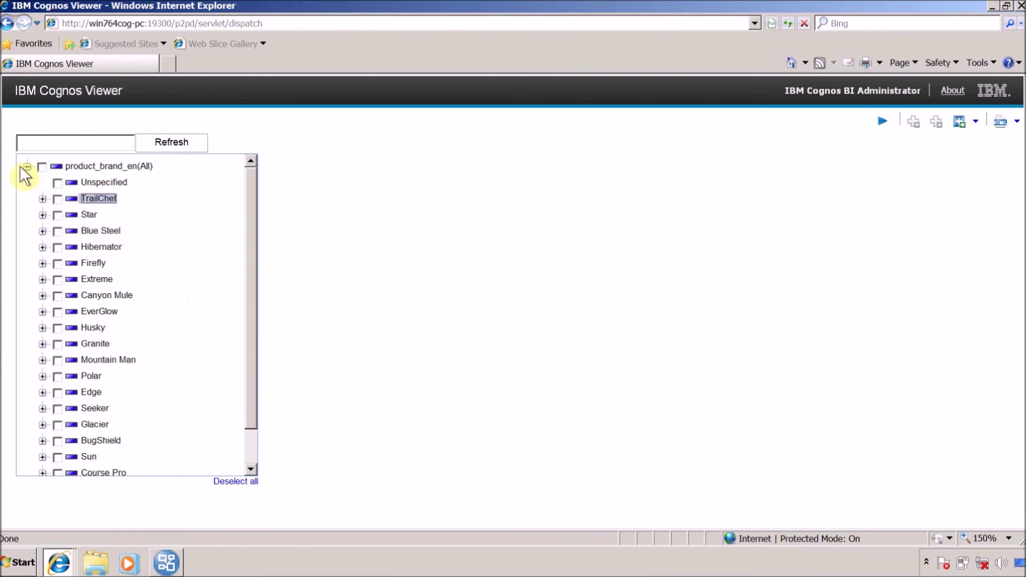
- Select the brands Star, Blue Steel, Firefly and Canyon Mule, refresh the prompts and check the displayed selection text
click(57, 215)
click(57, 231)
click(58, 263)
click(57, 295)
click(174, 147)
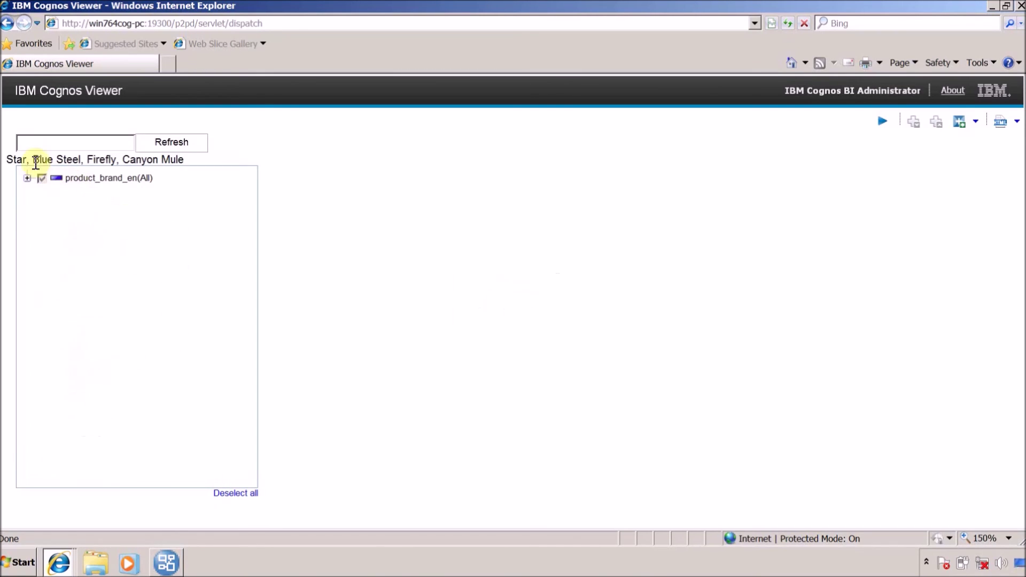
drag(13, 159, 185, 159)
- Filter the tree prompt with the search text Firefly and expand the Firefly and Extreme brands
click(78, 148)
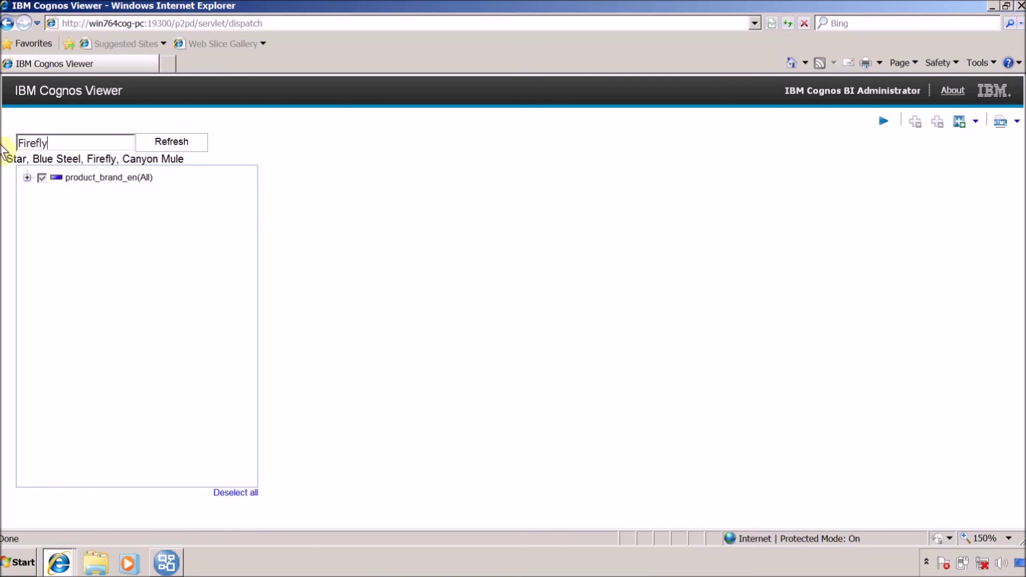
drag(64, 142, 9, 142)
click(171, 141)
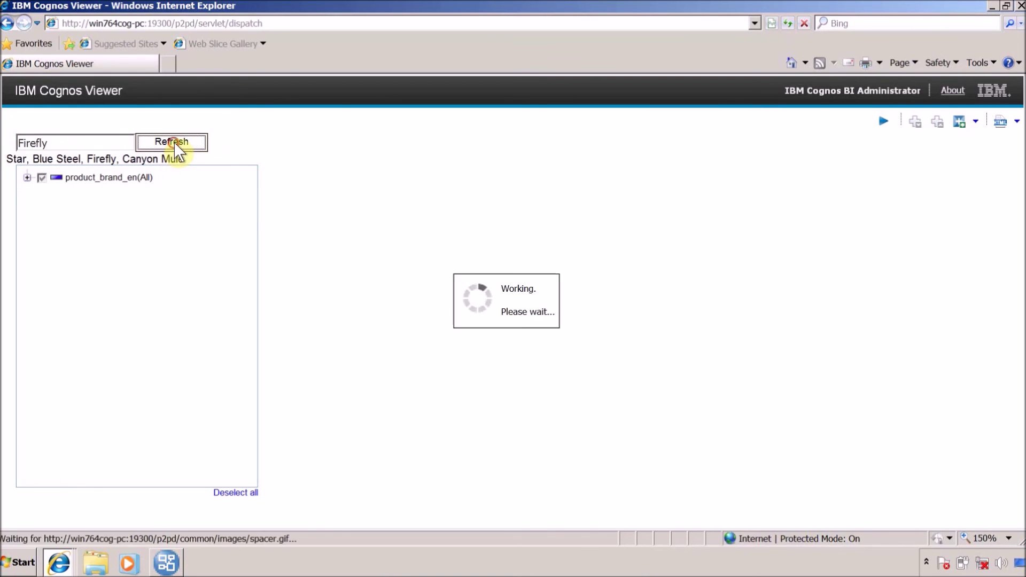
click(26, 178)
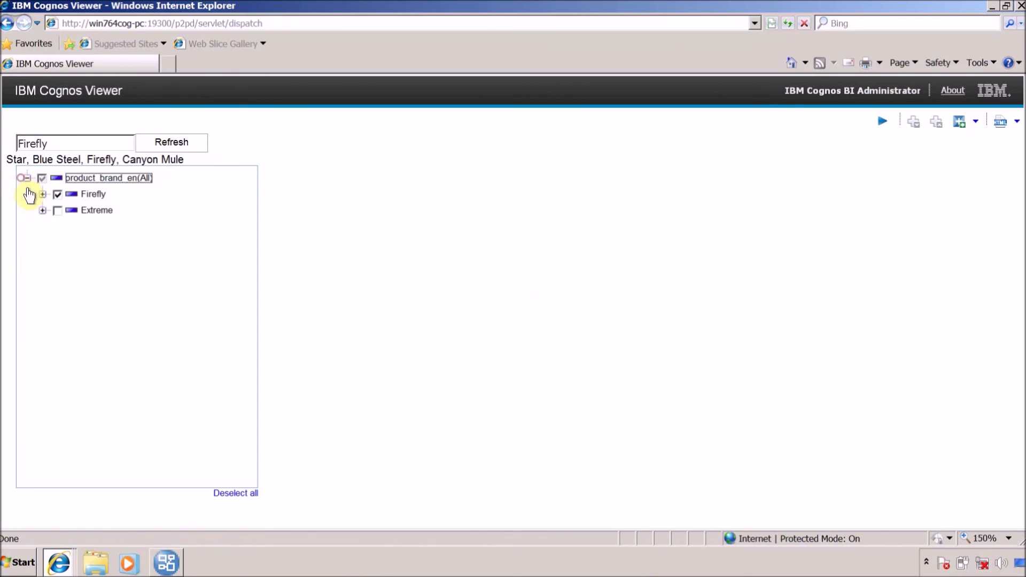
click(41, 195)
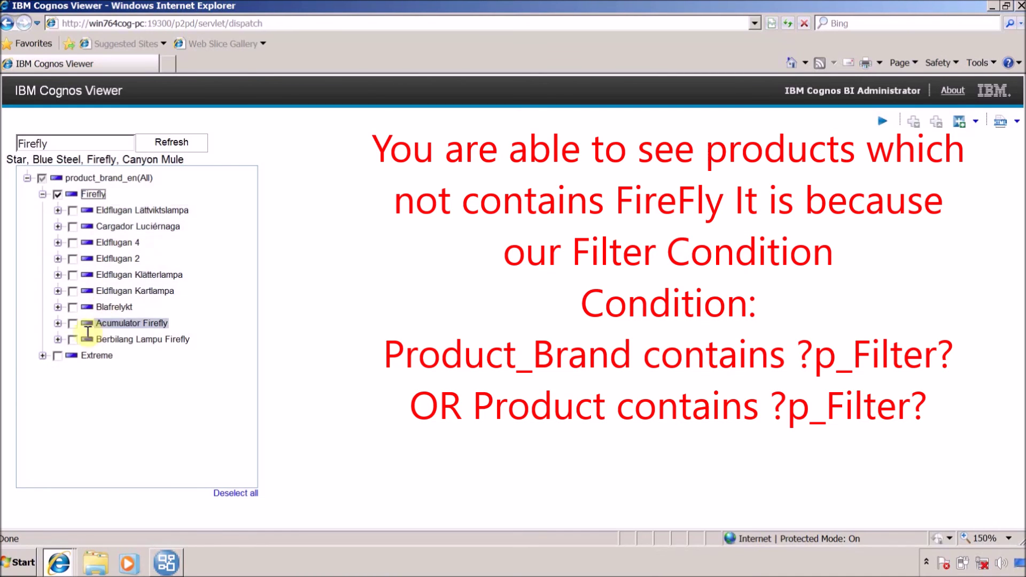
click(43, 356)
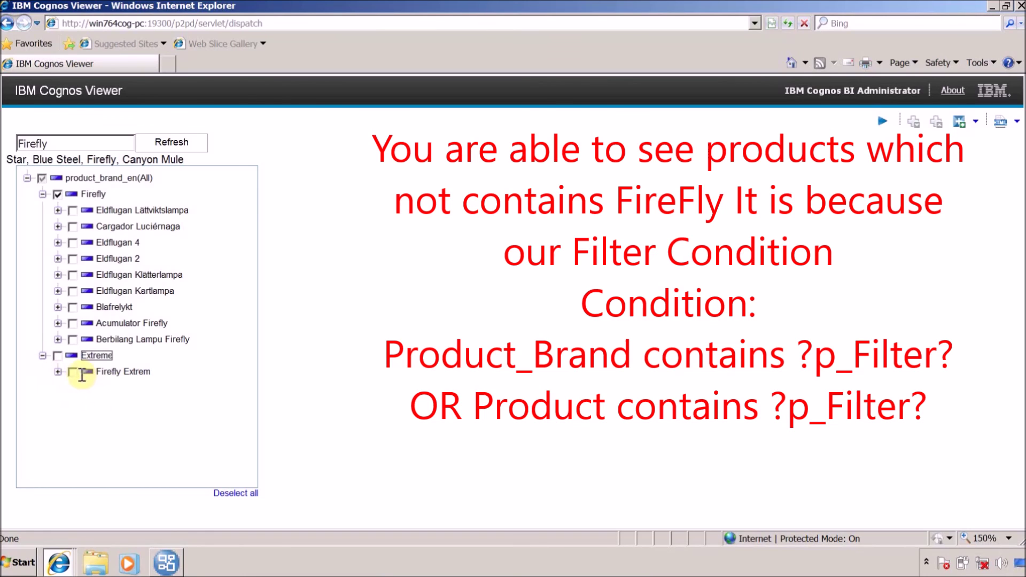
- Add Firefly Extrem, Acumulator Firefly and Berbilang Lampu Firefly to the selection and refresh the prompts
click(72, 370)
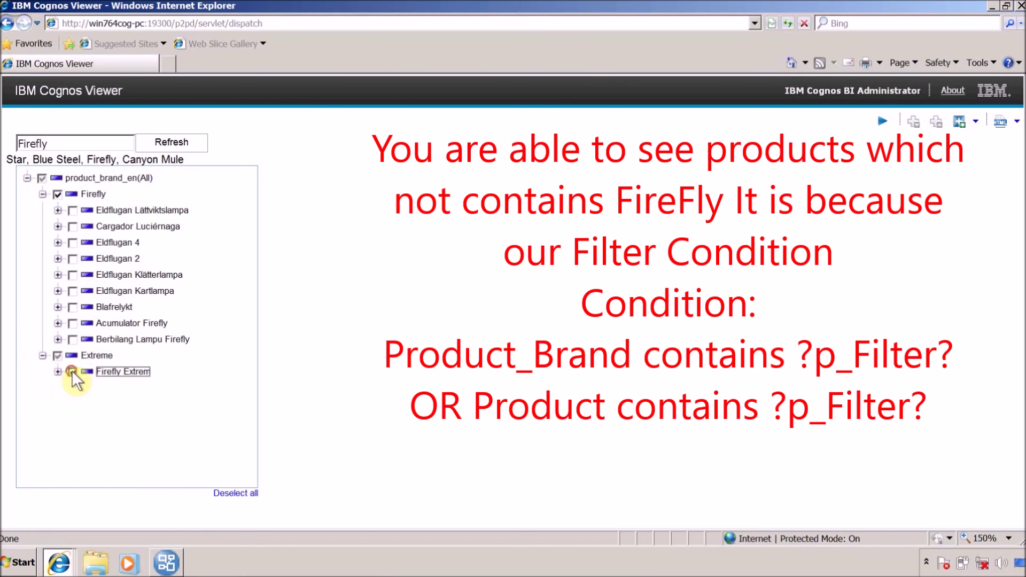
click(74, 324)
click(74, 339)
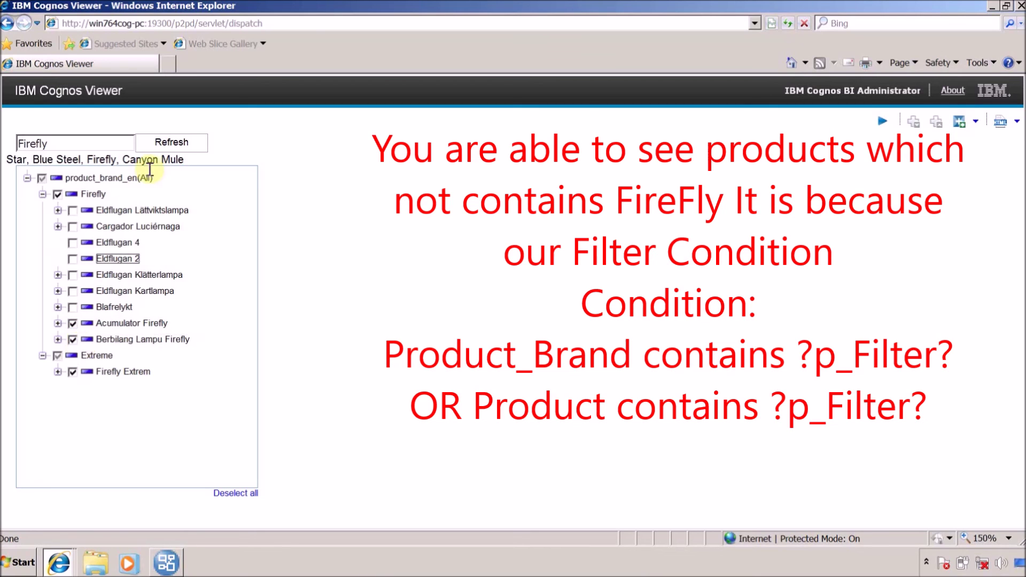
click(156, 144)
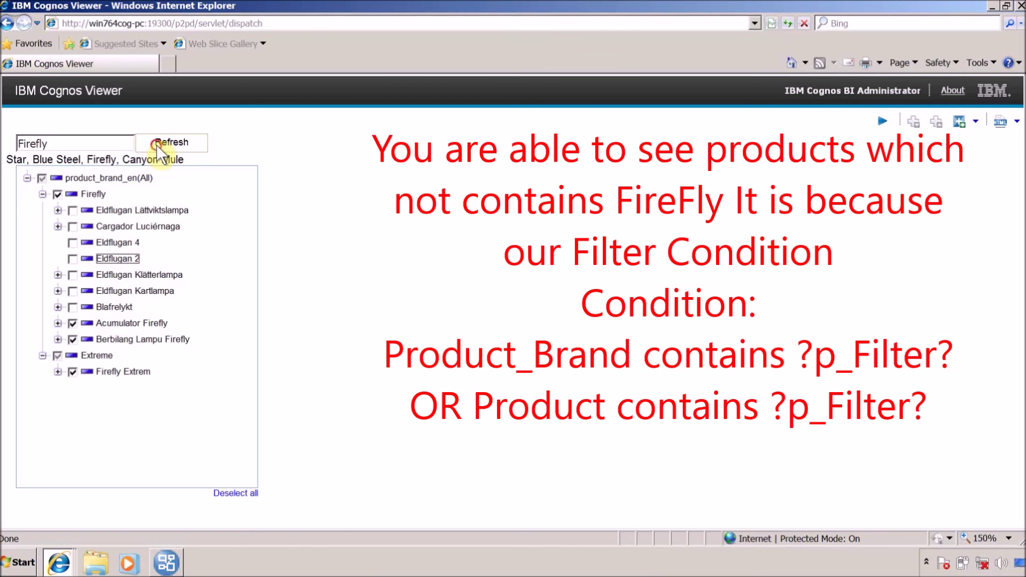
- Filter the tree prompt with the search text Car and compare the Firefly brand's products with the displayed selection text
mouse_move(7, 159)
mouse_down()
mouse_move(464, 162)
mouse_move(7, 140)
mouse_up()
text(Car)
click(176, 143)
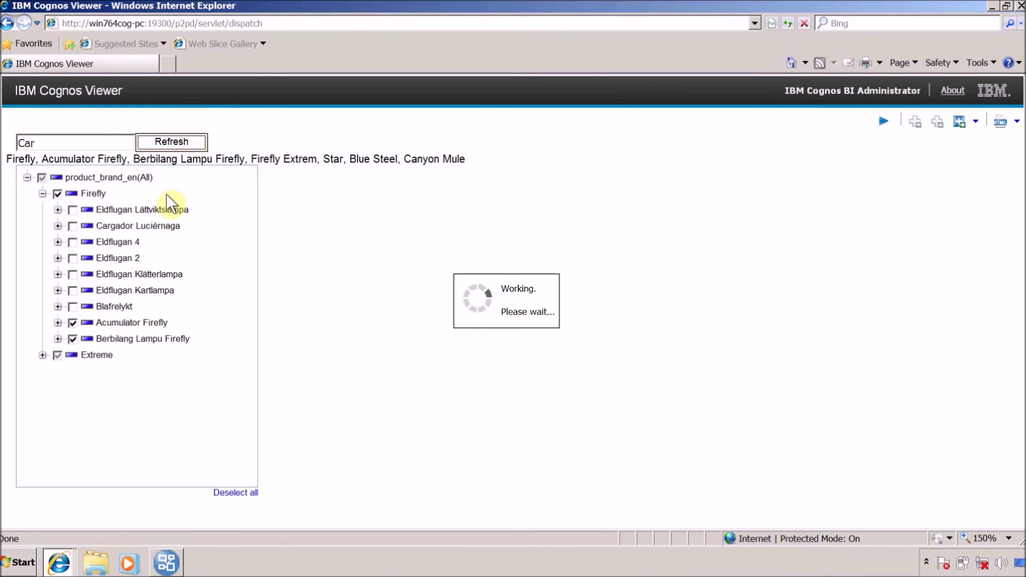
click(28, 177)
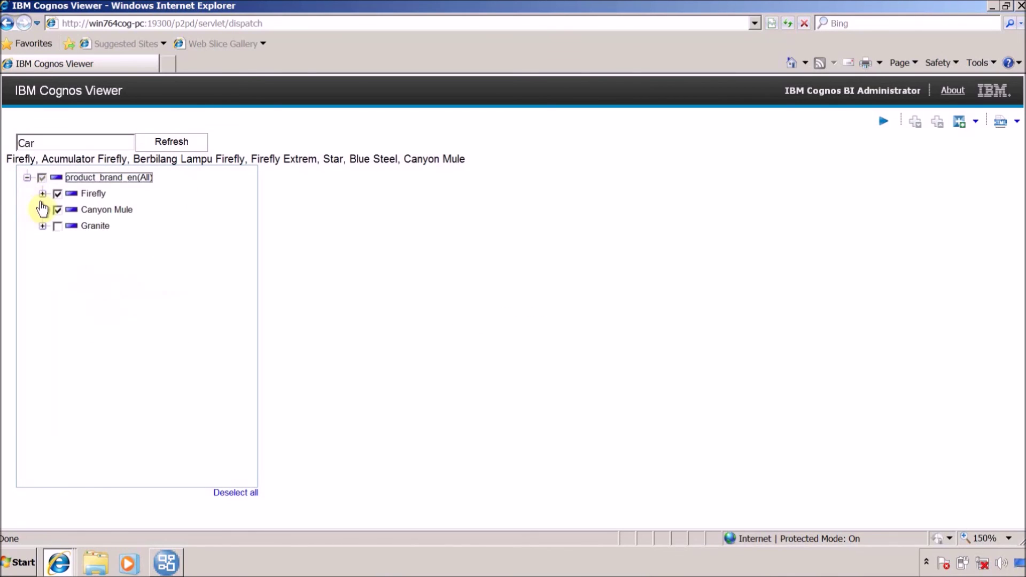
click(42, 194)
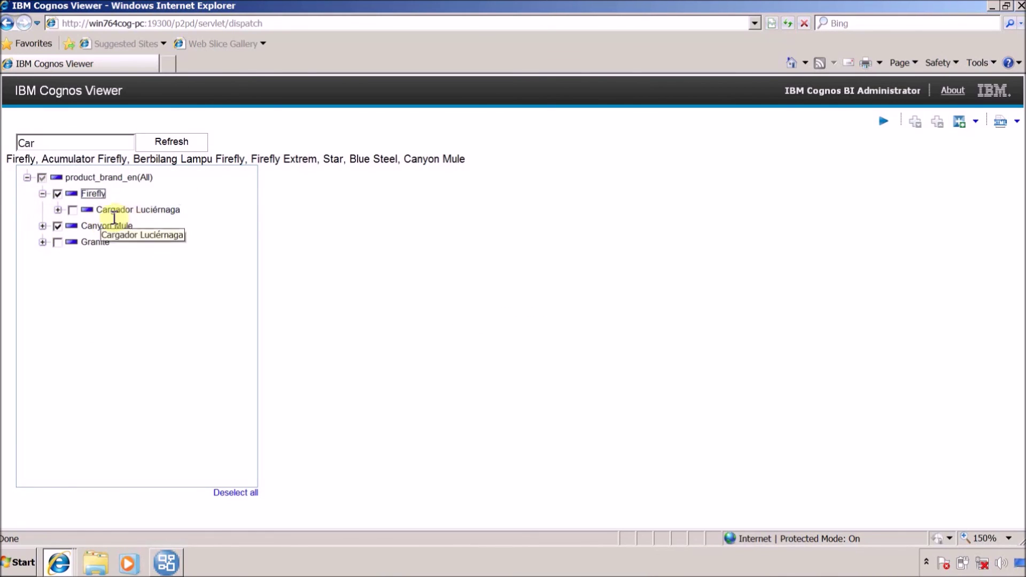
drag(42, 193, 42, 170)
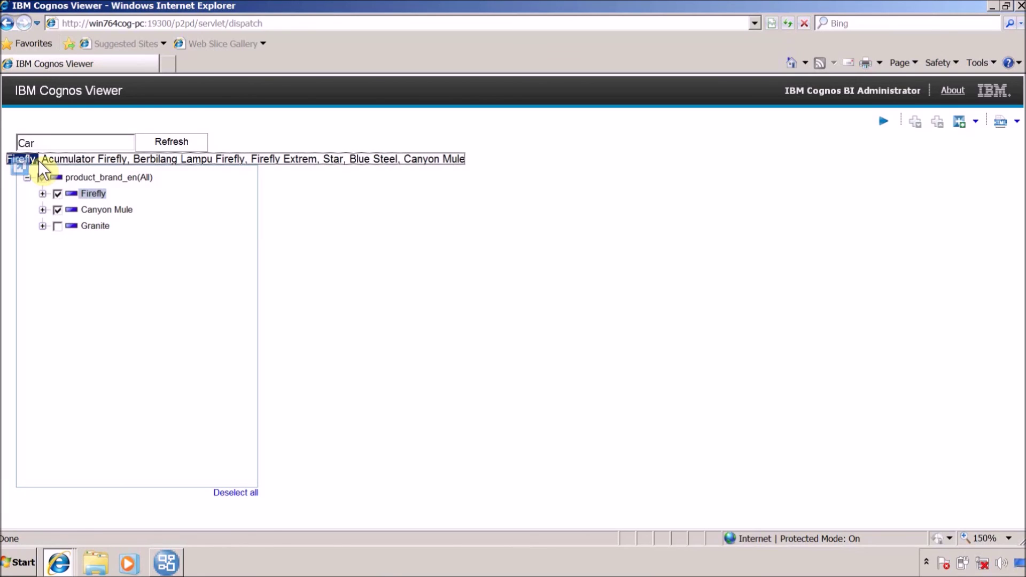
drag(43, 170, 44, 172)
click(438, 262)
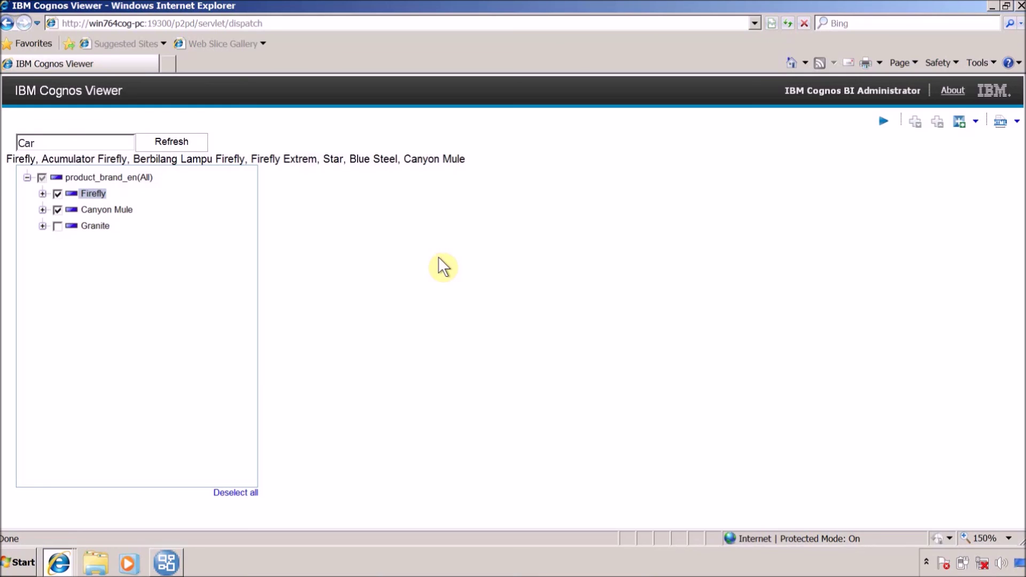